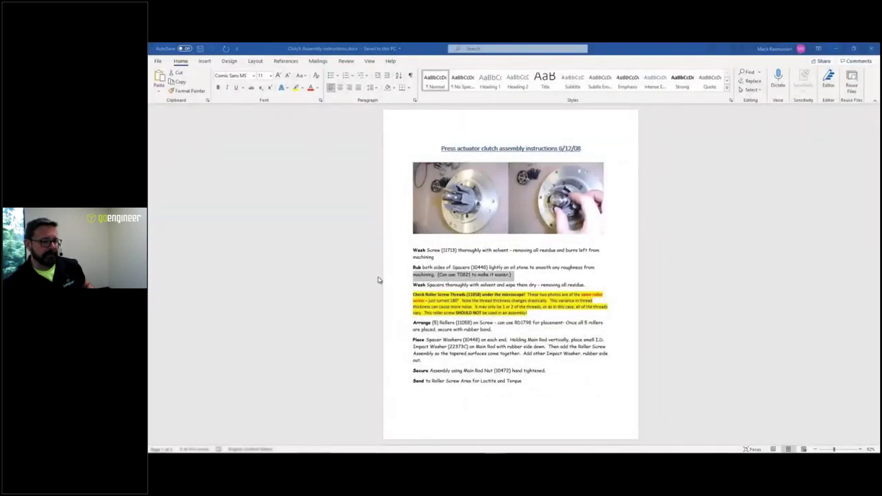
{"action": "scroll", "coordinate": [379, 279], "scroll_direction": "down", "scroll_amount": 5}
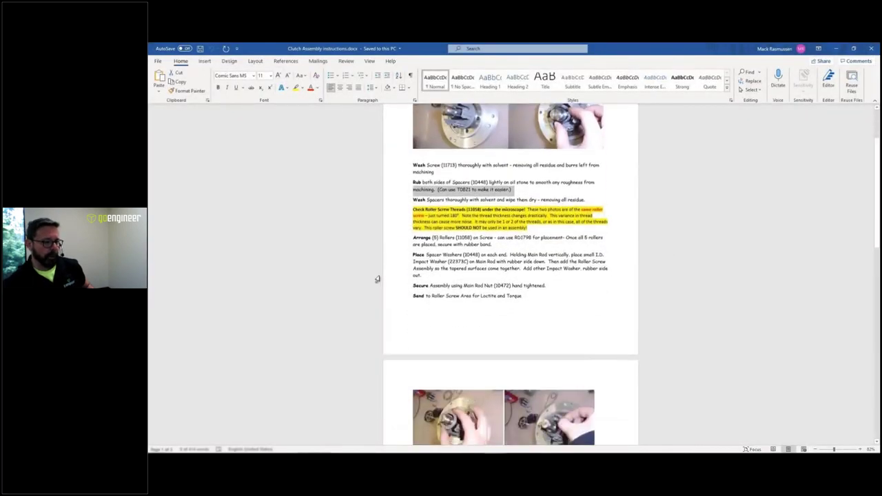
{"action": "scroll", "coordinate": [378, 279], "scroll_direction": "down", "scroll_amount": 3}
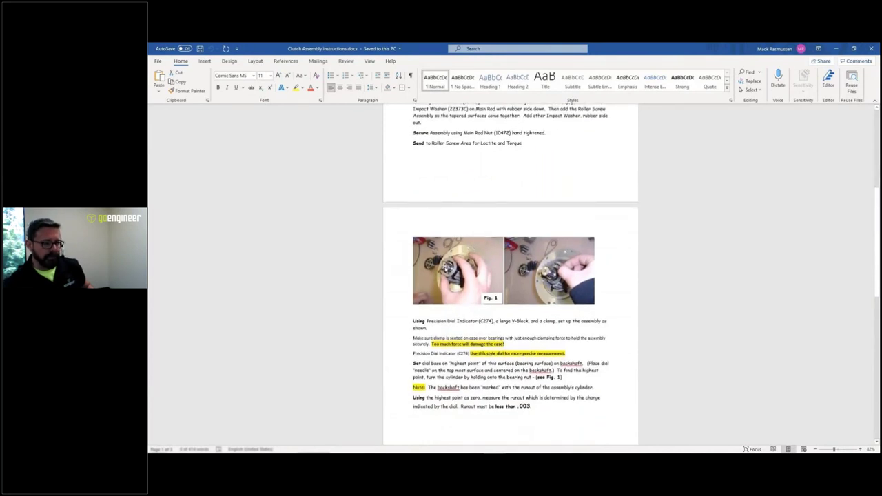
{"action": "scroll", "coordinate": [446, 270], "scroll_direction": "up", "scroll_amount": 1}
{"action": "scroll", "coordinate": [549, 191], "scroll_direction": "up", "scroll_amount": 6}
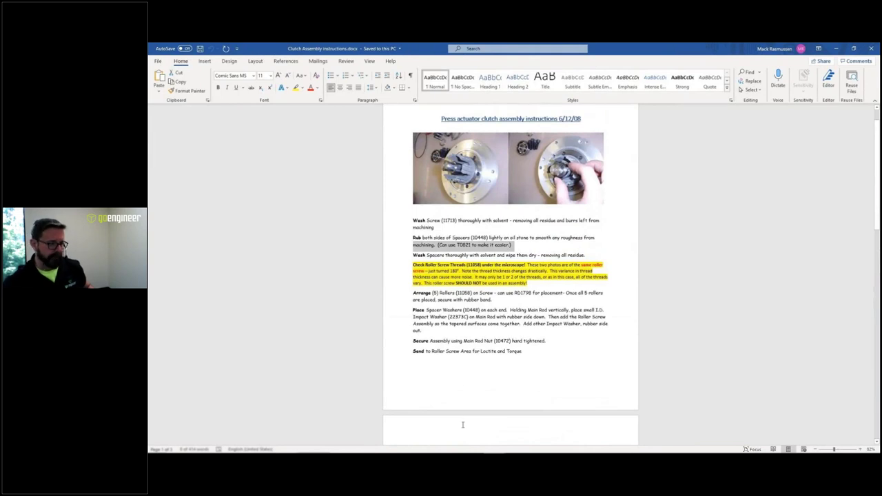
Enable the SOLIDWORKS Composer add-in for the 35886 clutch assembly
{"action": "left_click", "coordinate": [456, 450]}
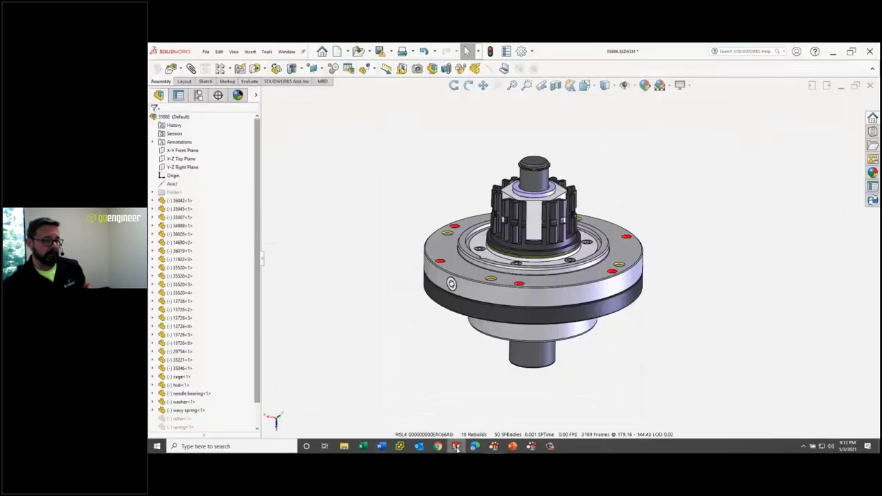
{"action": "middle_click_drag", "start_coordinate": [378, 287], "coordinate": [377, 284]}
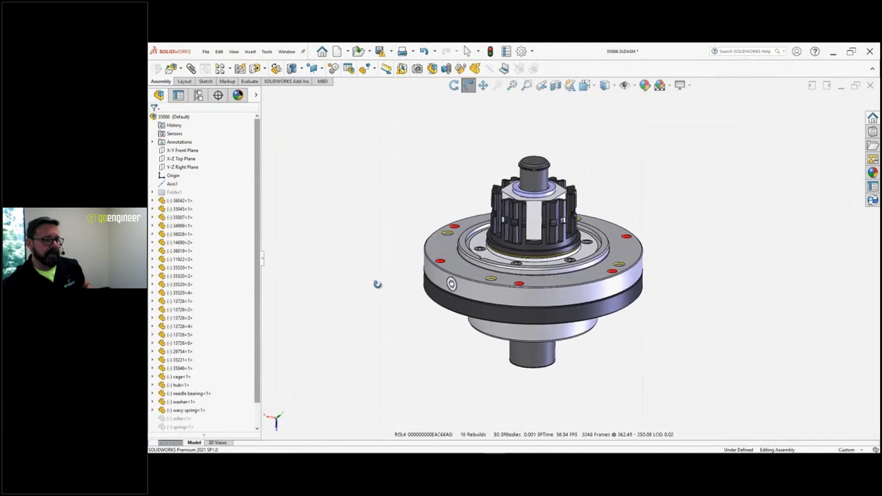
{"action": "left_click", "coordinate": [533, 52]}
{"action": "left_click", "coordinate": [535, 83]}
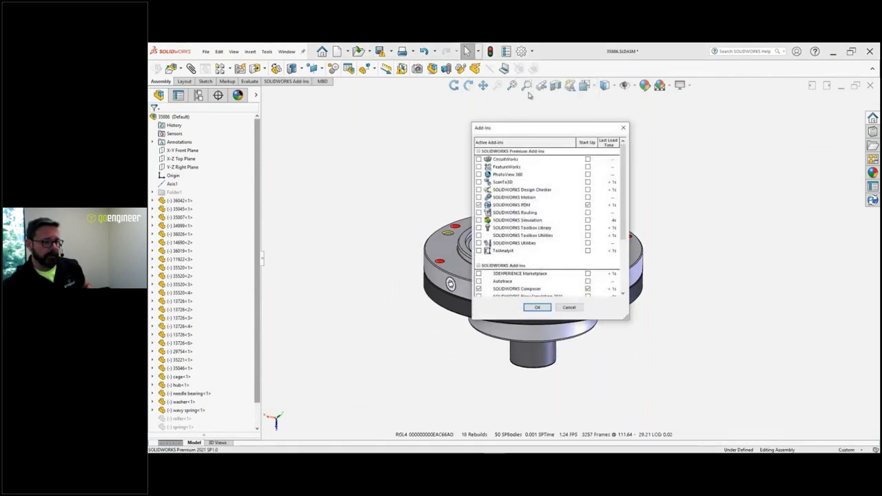
{"action": "scroll", "coordinate": [541, 219], "scroll_direction": "down", "scroll_amount": 3}
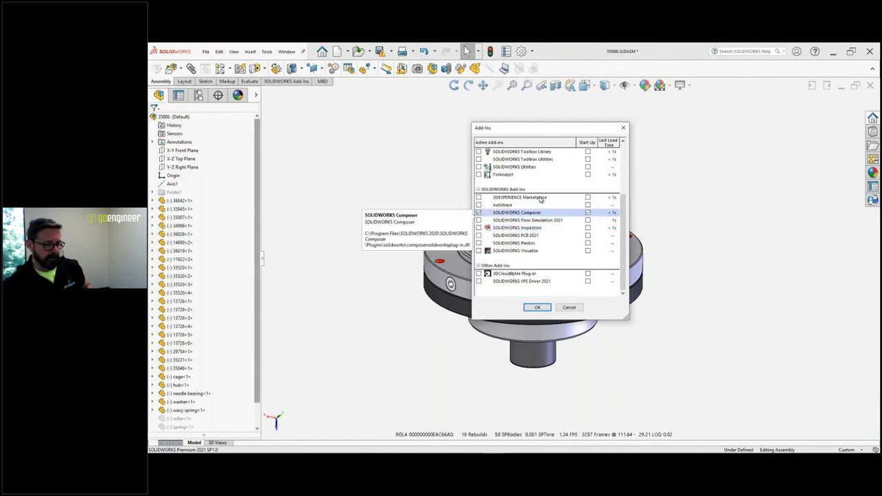
{"action": "left_click", "coordinate": [622, 128]}
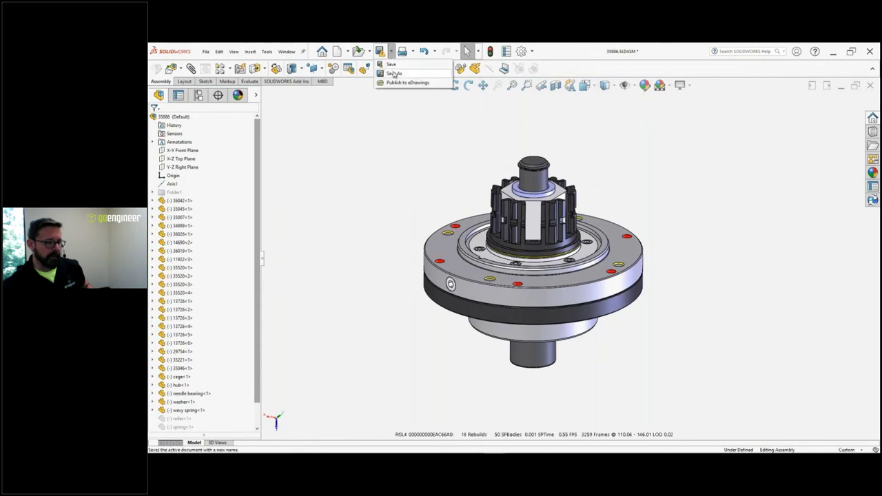
Save the clutch assembly to the Desktop as 35886.SMG in SOLIDWORKS Composer (*.smg) format
{"action": "left_click", "coordinate": [394, 75]}
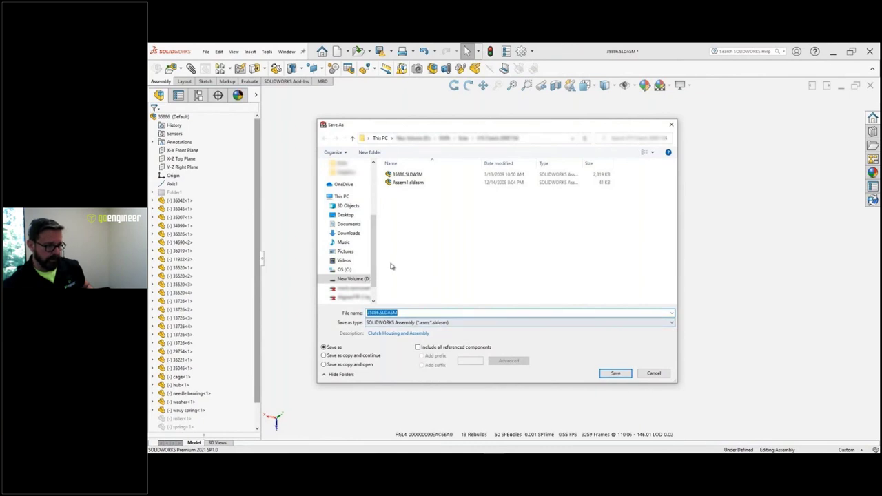
{"action": "left_click", "coordinate": [417, 324]}
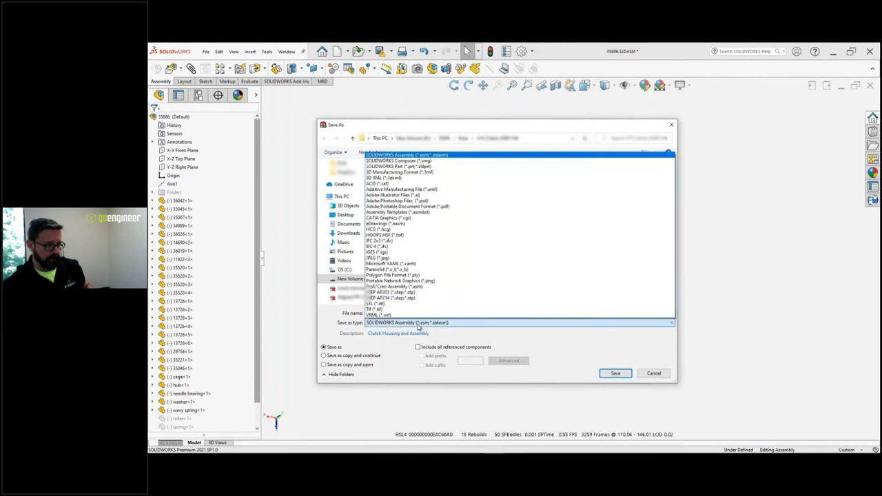
{"action": "left_click", "coordinate": [411, 160]}
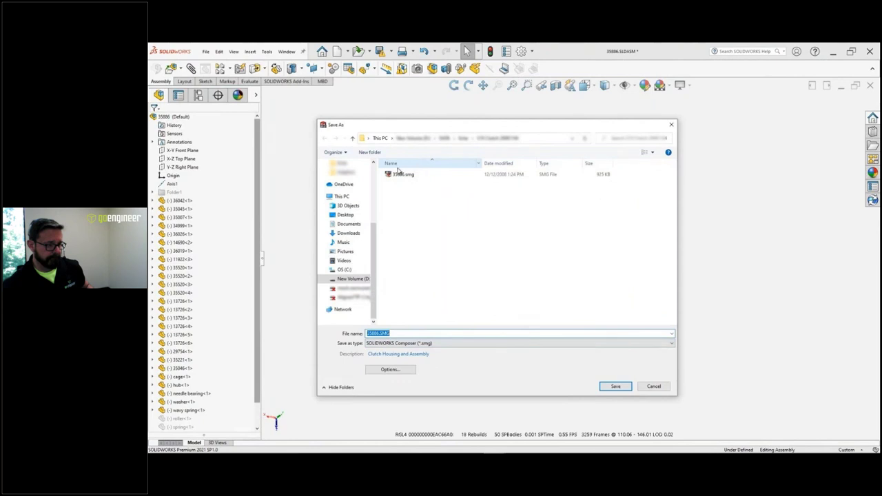
{"action": "left_click", "coordinate": [345, 215]}
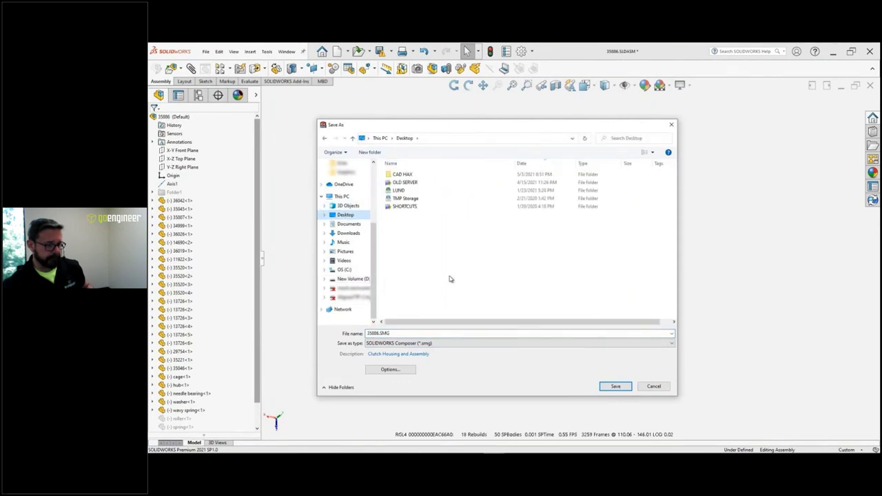
{"action": "left_click", "coordinate": [616, 387]}
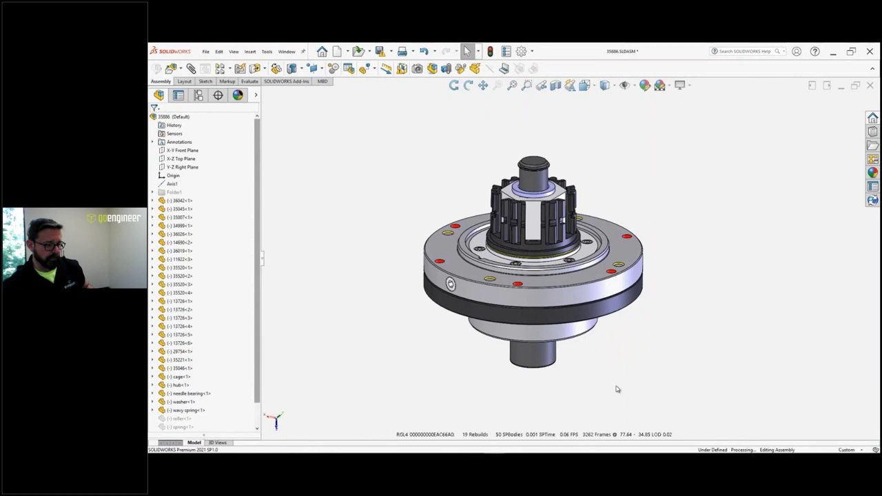
View the EXPLODE, STEP 1 and STEP 2 clutch views, then show them in Composer Player
{"action": "mouse_move", "coordinate": [577, 452]}
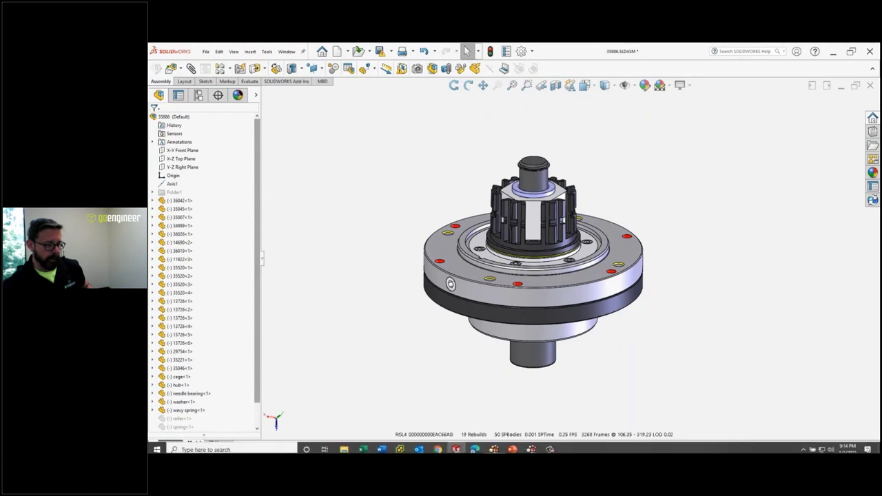
{"action": "left_click", "coordinate": [493, 446]}
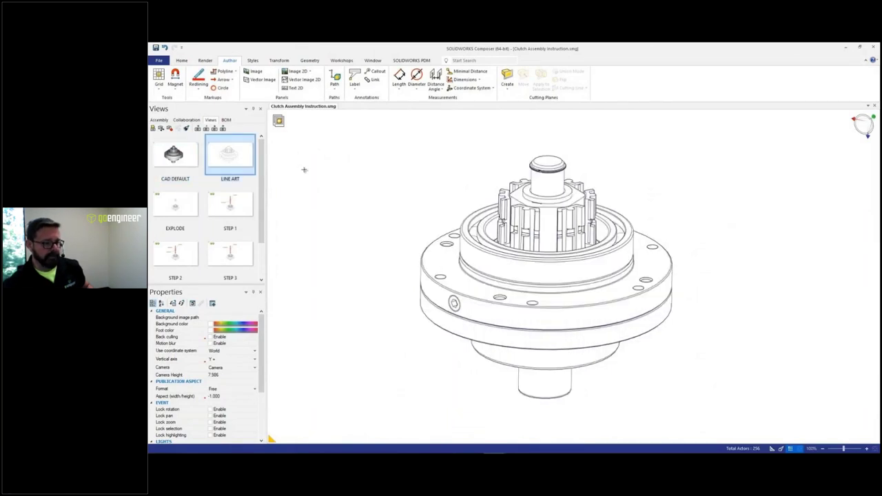
{"action": "left_click", "coordinate": [187, 213]}
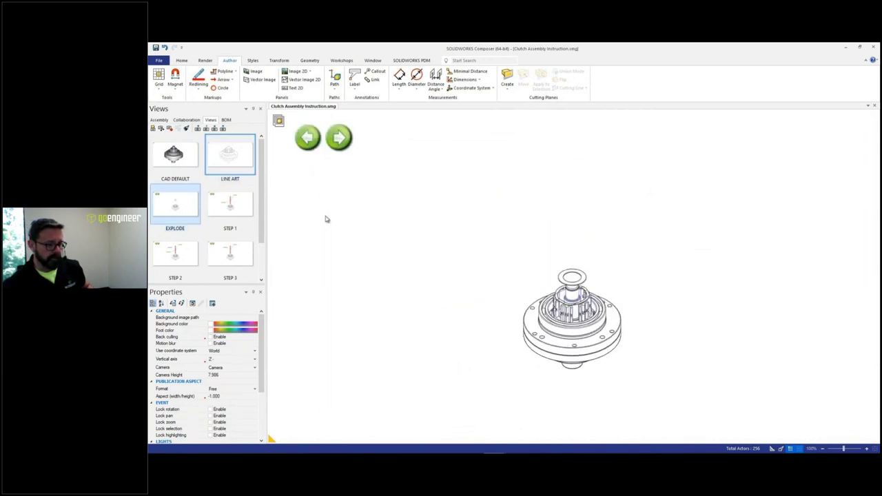
{"action": "left_click", "coordinate": [242, 210]}
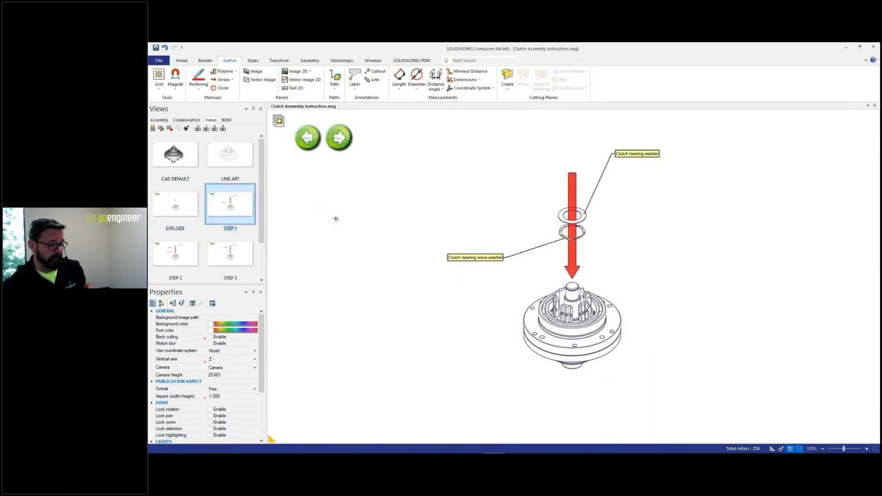
{"action": "left_click_drag", "start_coordinate": [183, 257], "coordinate": [328, 243]}
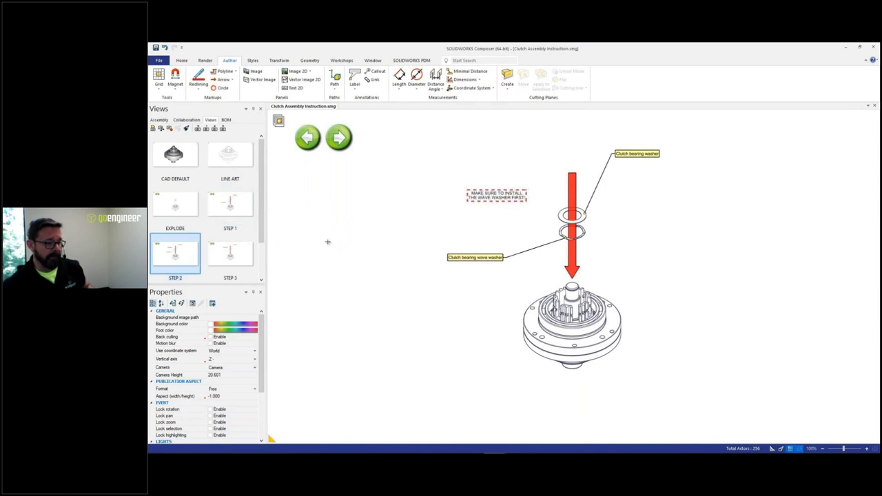
{"action": "mouse_move", "coordinate": [494, 449]}
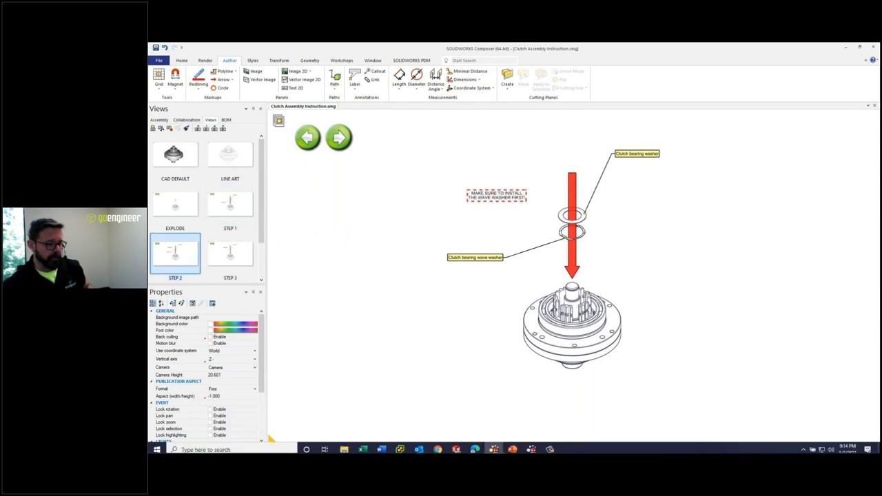
{"action": "left_click", "coordinate": [531, 447]}
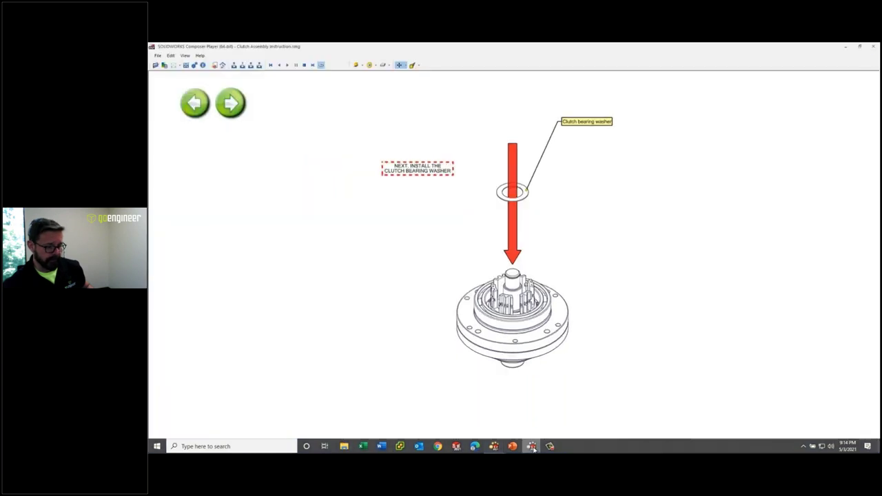
Advance to the nut step, open its Cylinder Runout Check document, then minimize both Word windows
{"action": "left_click", "coordinate": [231, 103]}
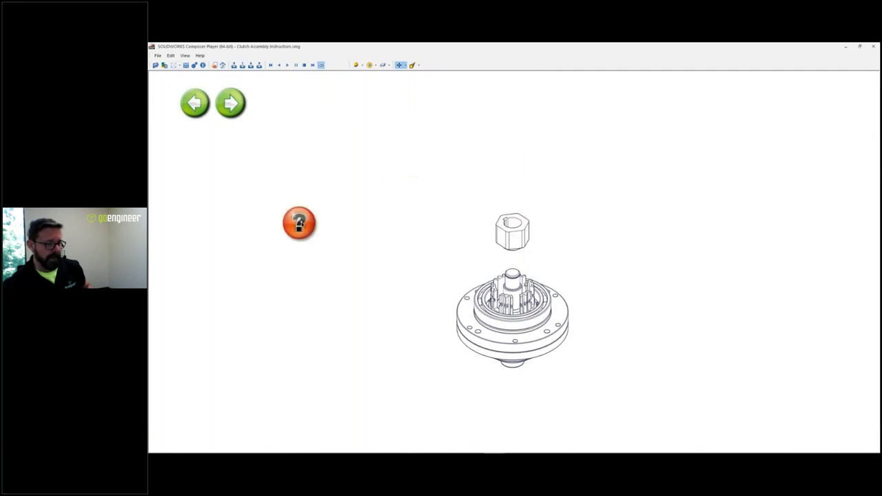
{"action": "left_click", "coordinate": [299, 223]}
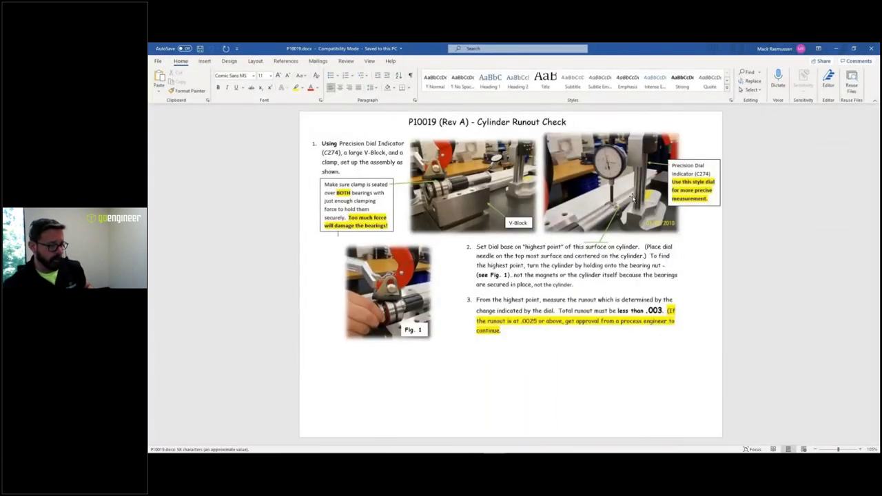
{"action": "left_click", "coordinate": [835, 49]}
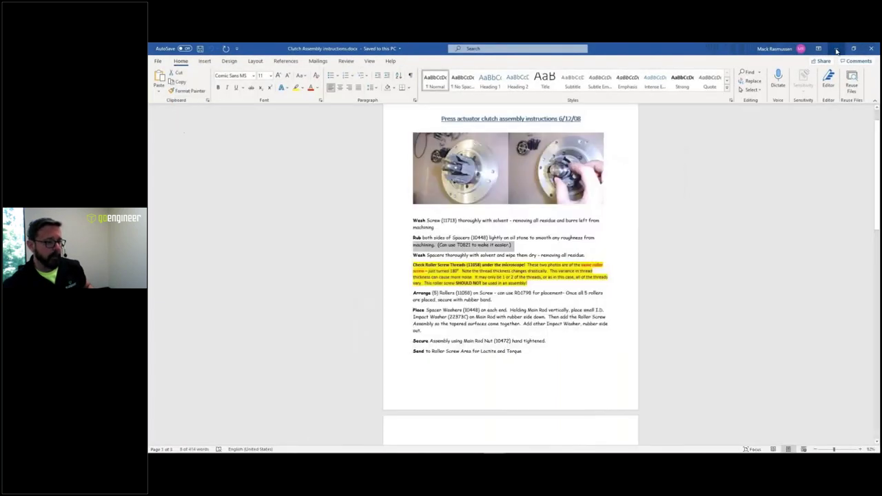
{"action": "left_click", "coordinate": [835, 49]}
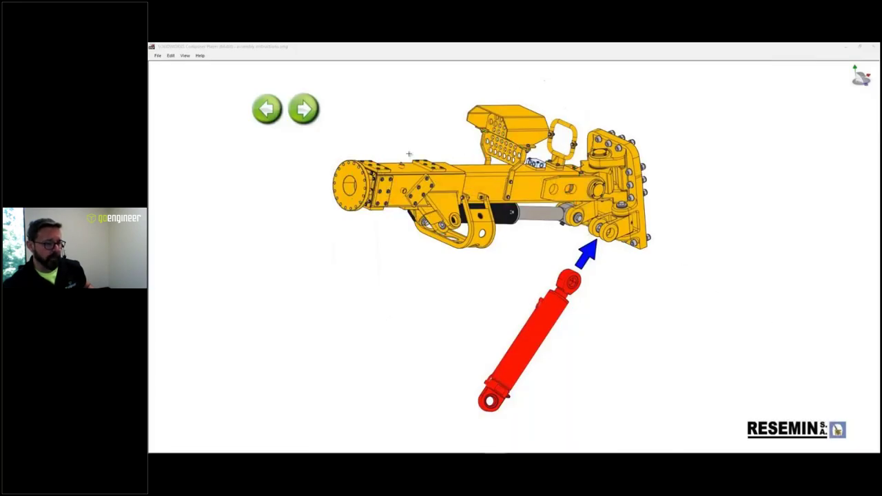
Advance the boom instructions five steps, through pin removal, expander pin hardware and pin reinsertion
{"action": "left_click", "coordinate": [303, 108]}
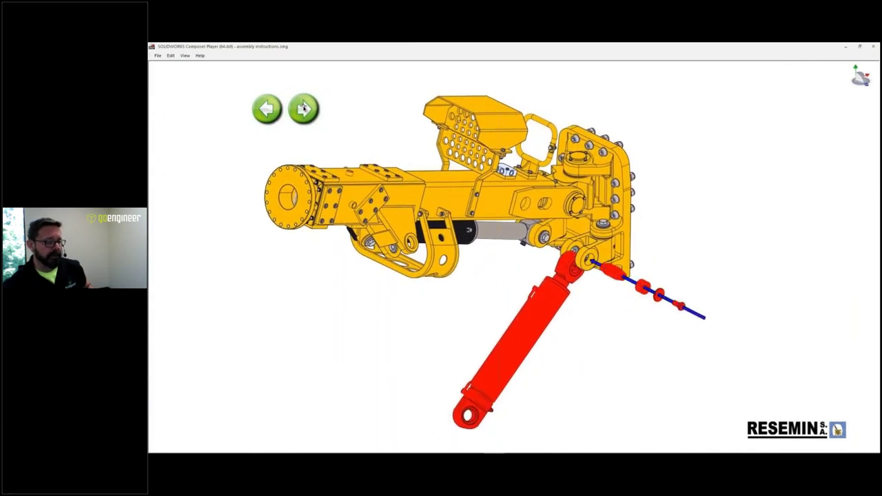
{"action": "left_click", "coordinate": [304, 109]}
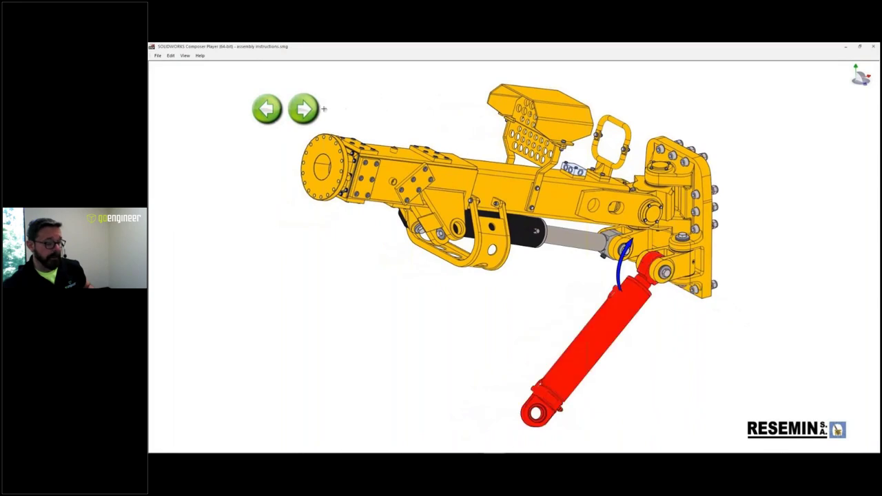
{"action": "left_click", "coordinate": [304, 108]}
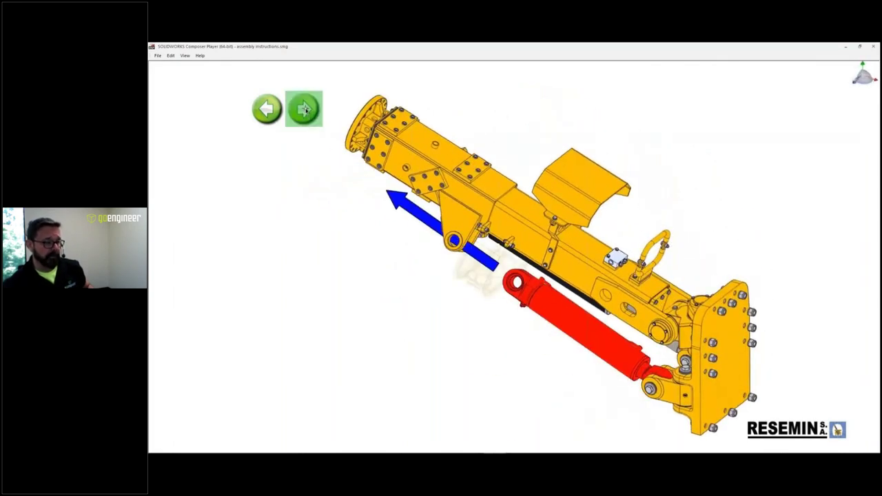
{"action": "left_click", "coordinate": [304, 108]}
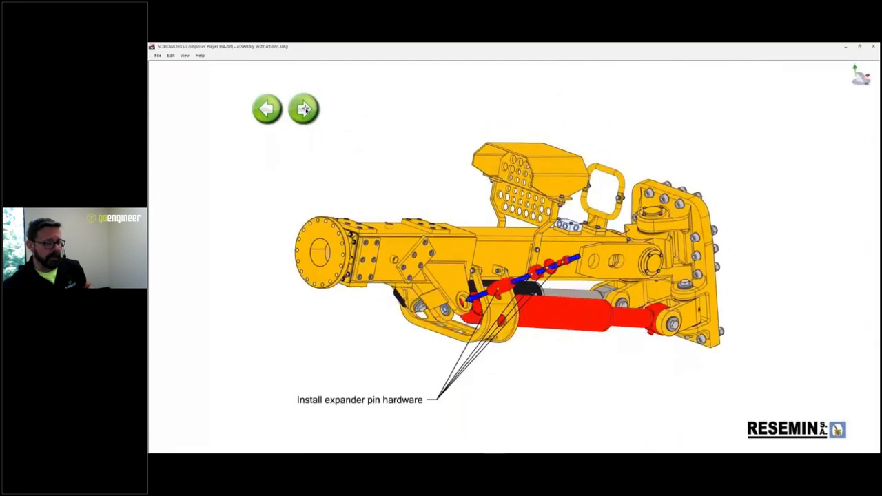
{"action": "left_click", "coordinate": [304, 109]}
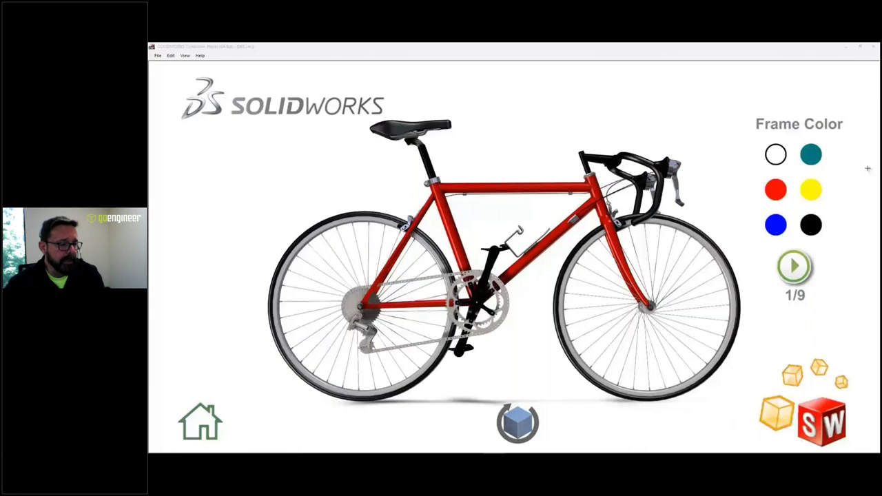
Make the bike frame and fork blue, then make the handlebars white at step 3/9
{"action": "left_click", "coordinate": [775, 225]}
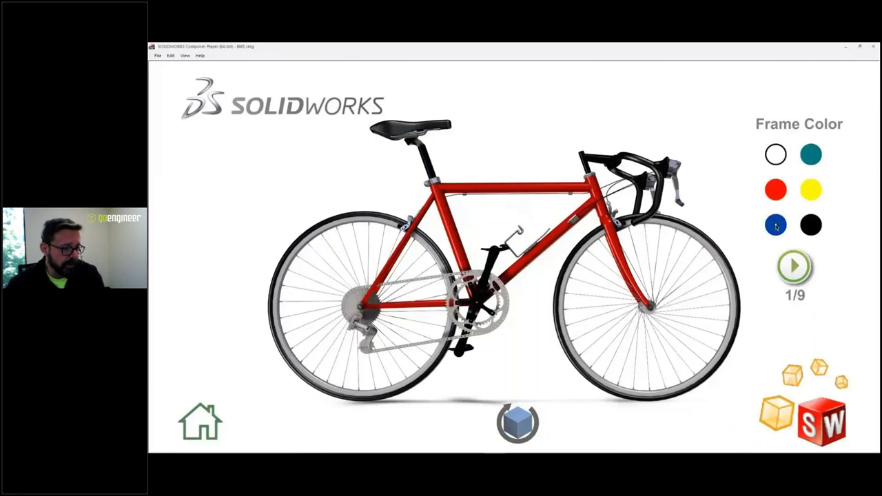
{"action": "left_click", "coordinate": [794, 265]}
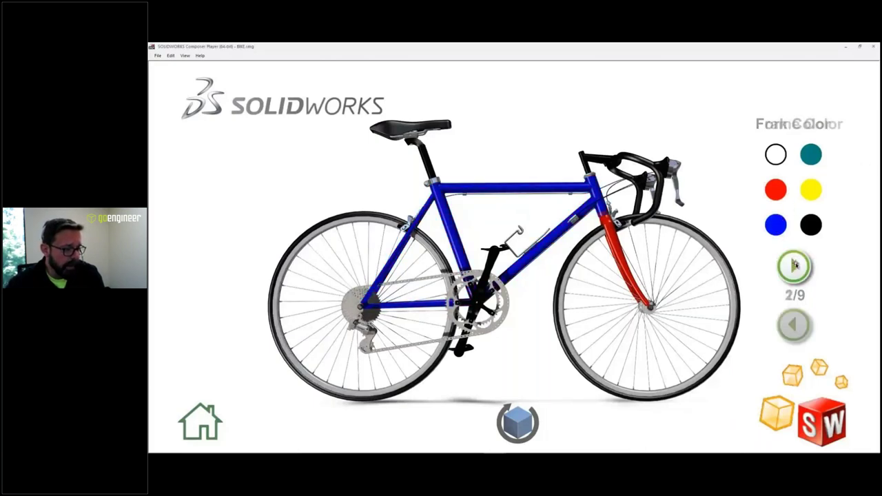
{"action": "left_click", "coordinate": [768, 229]}
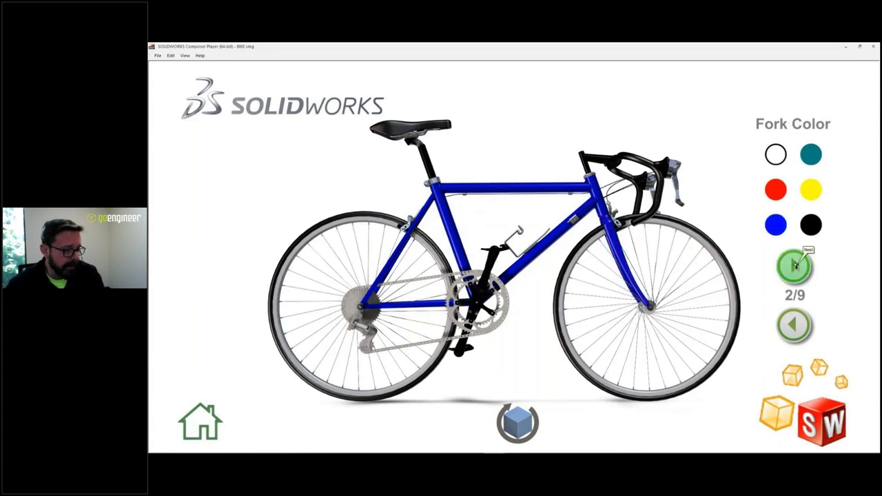
{"action": "left_click", "coordinate": [795, 265]}
{"action": "left_click", "coordinate": [775, 156]}
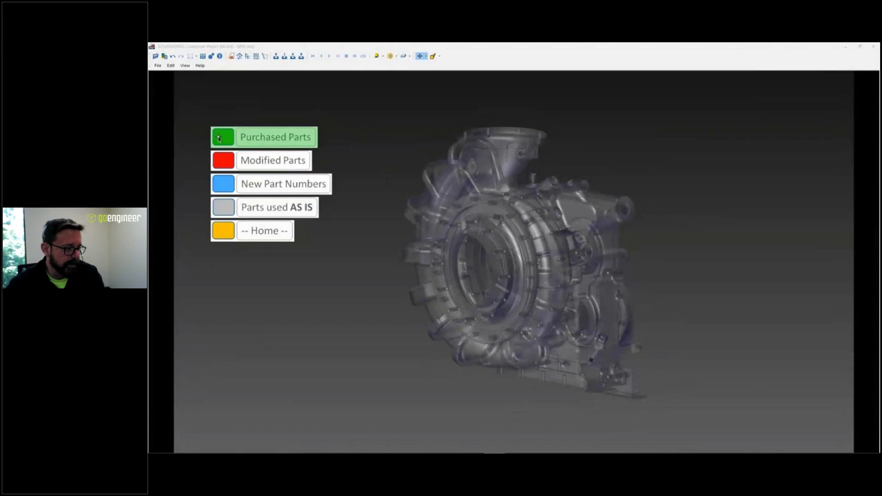
Highlight the pump's purchased (green), new (blue) and modified (red) parts, then return Home
{"action": "left_click", "coordinate": [221, 138]}
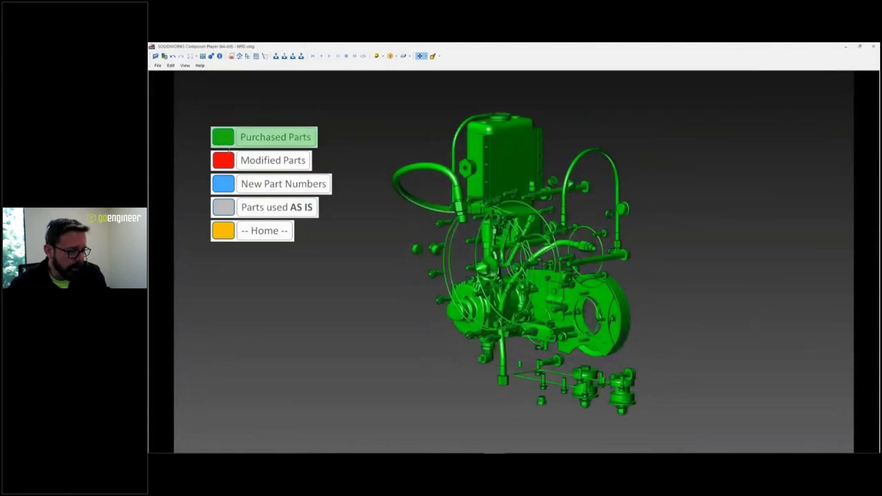
{"action": "left_click", "coordinate": [225, 184]}
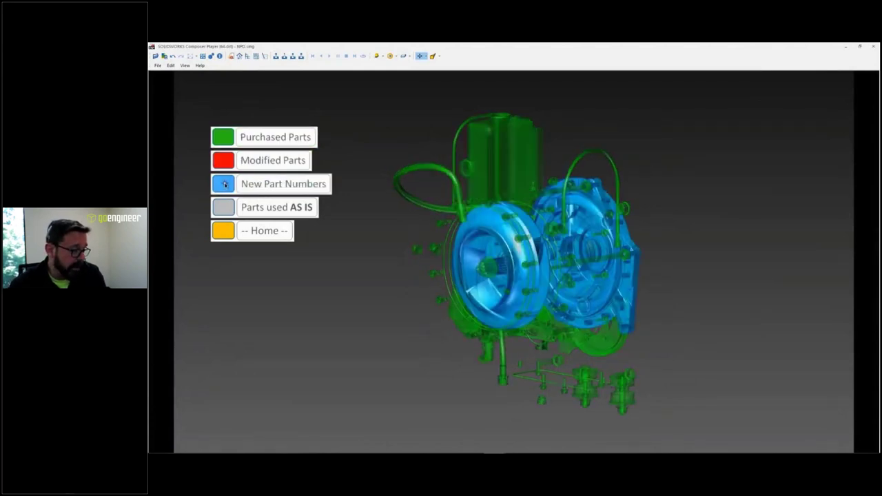
{"action": "left_click", "coordinate": [224, 161]}
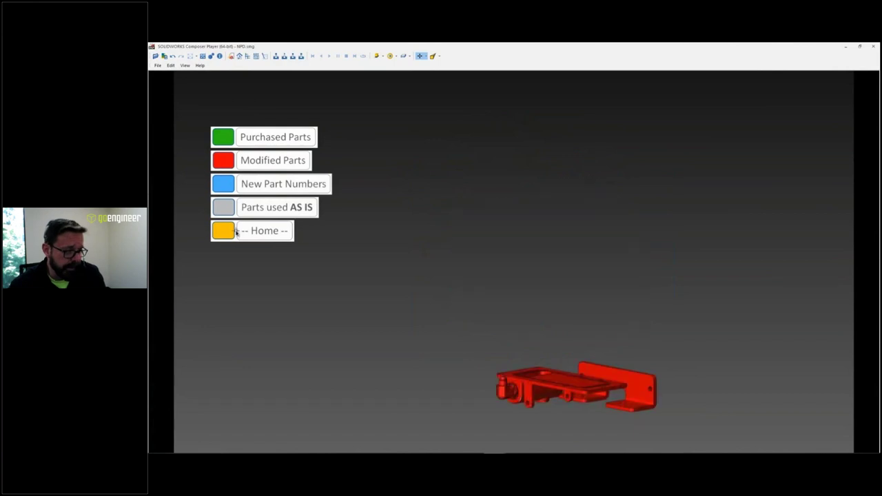
{"action": "left_click", "coordinate": [227, 232]}
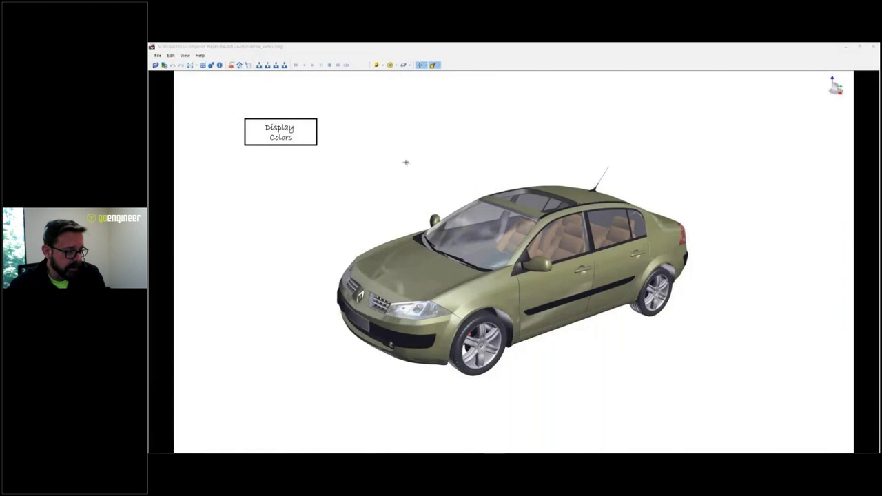
Show the car's colour choices and repaint it blue, then yellow, then grey
{"action": "left_click", "coordinate": [280, 131]}
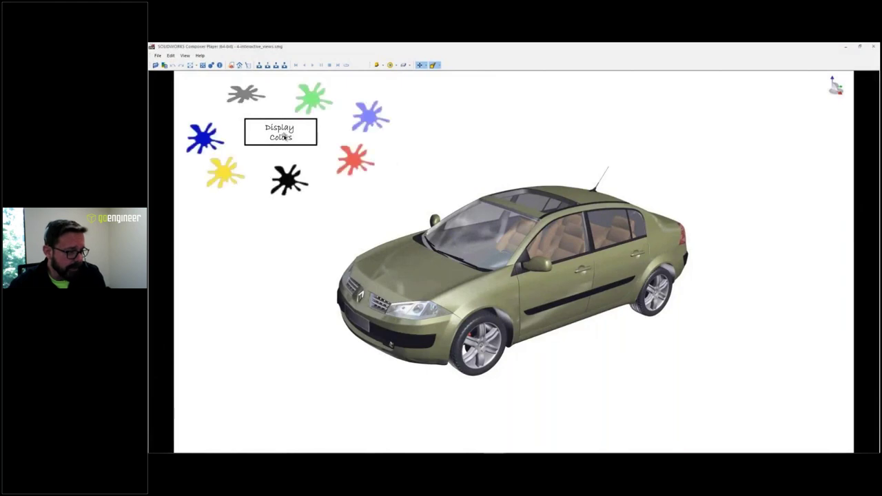
{"action": "left_click", "coordinate": [203, 139]}
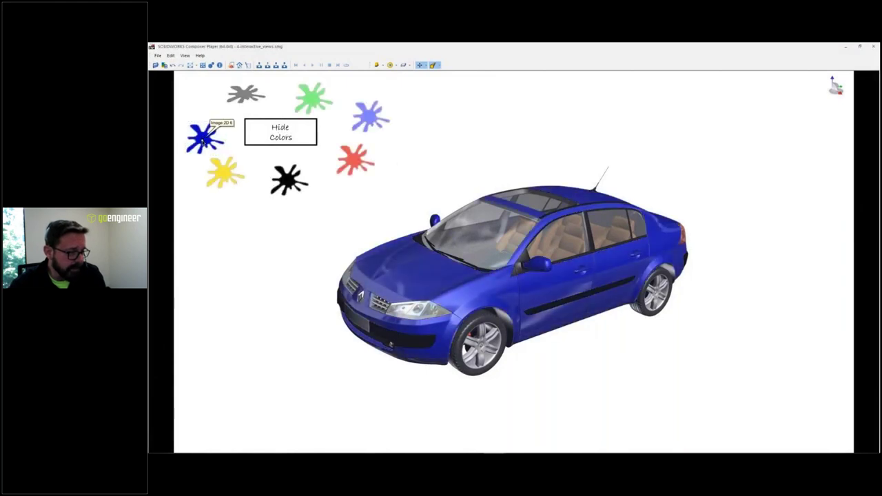
{"action": "left_click", "coordinate": [223, 173]}
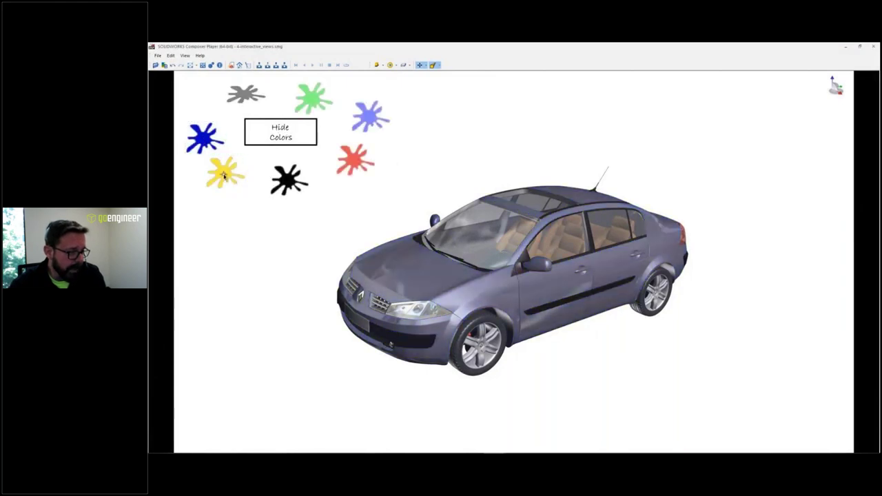
{"action": "left_click", "coordinate": [246, 93]}
Swing the front door open, view the car from above, then close the sunroof and door
{"action": "left_click", "coordinate": [571, 285]}
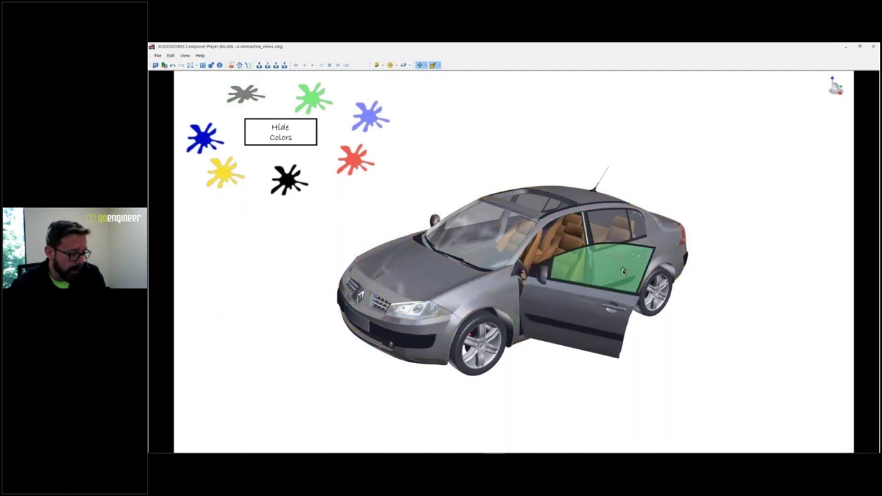
{"action": "left_click_drag", "start_coordinate": [538, 265], "coordinate": [522, 259]}
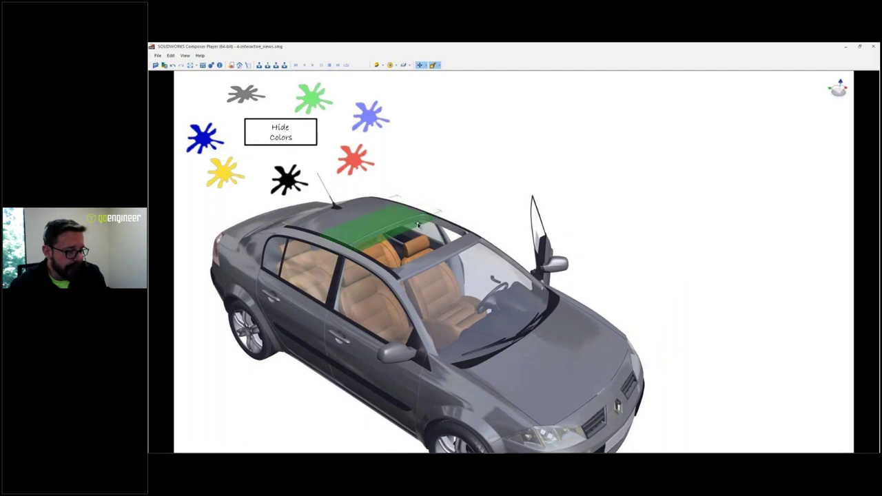
{"action": "left_click", "coordinate": [435, 235]}
{"action": "left_click", "coordinate": [560, 245]}
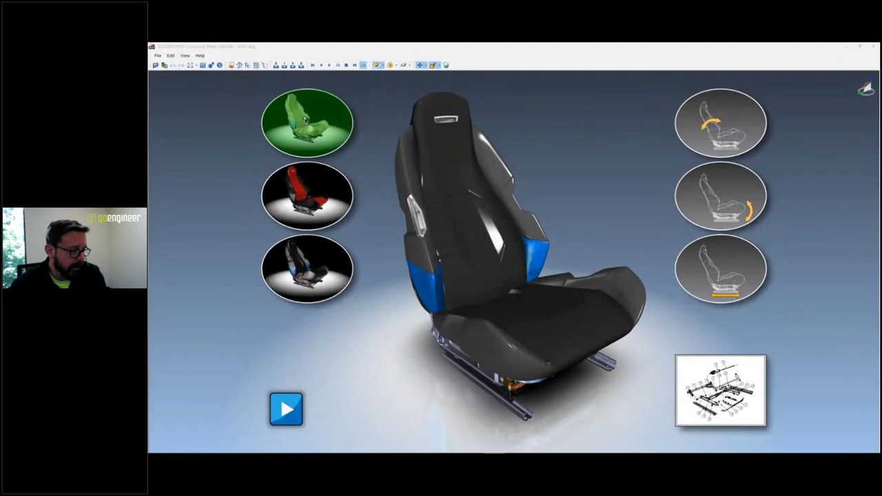
Recolour the seat beige, then red and black, run three adjustment animations, and play the mechanism explode
{"action": "left_click", "coordinate": [306, 119]}
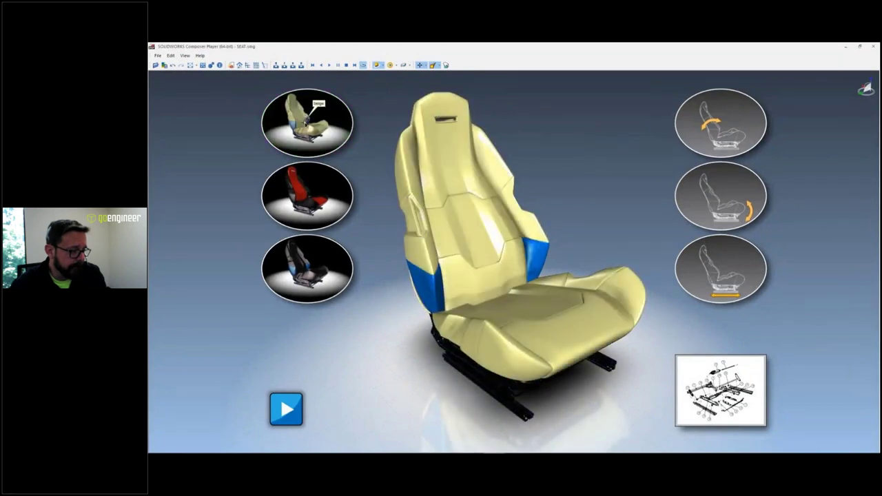
{"action": "left_click", "coordinate": [307, 184]}
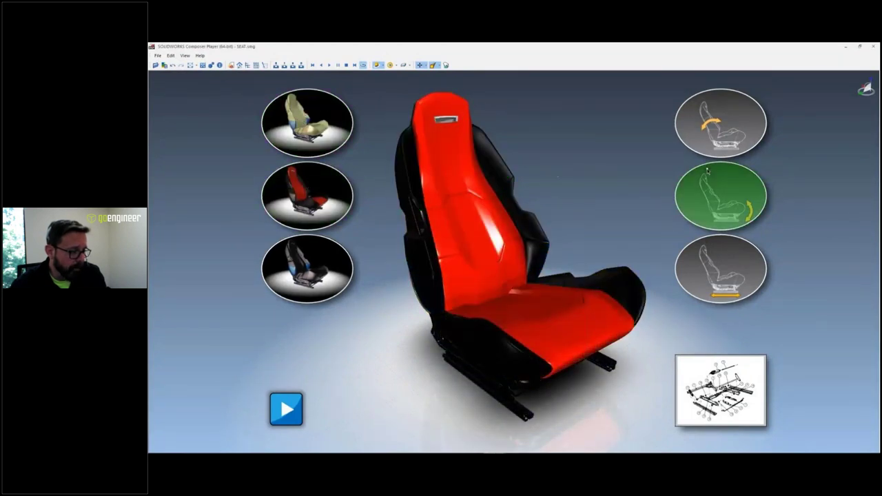
{"action": "left_click", "coordinate": [707, 183]}
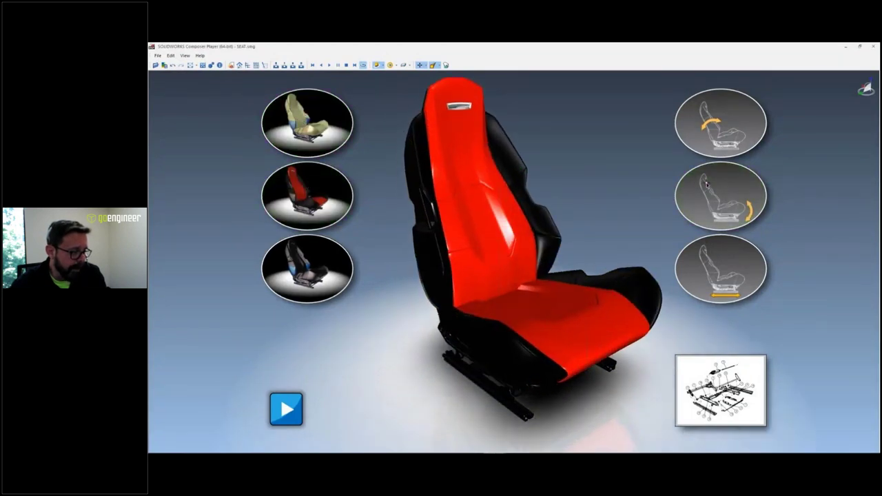
{"action": "left_click", "coordinate": [716, 127]}
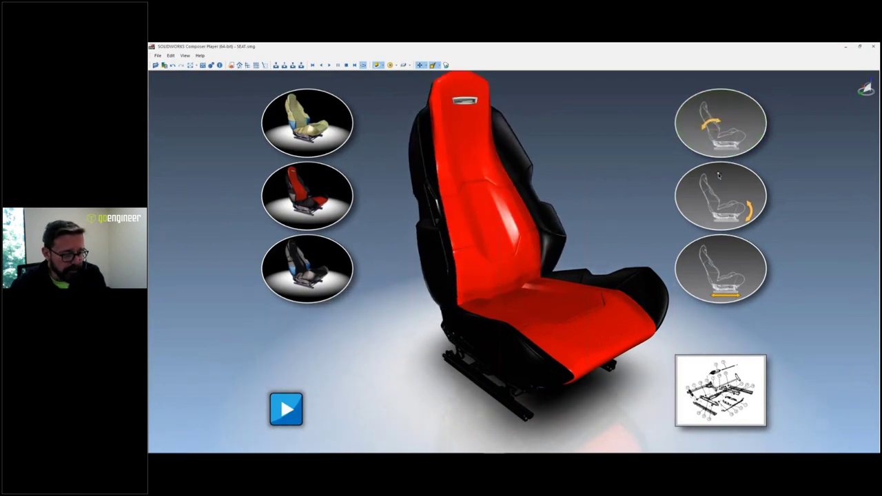
{"action": "left_click", "coordinate": [718, 175]}
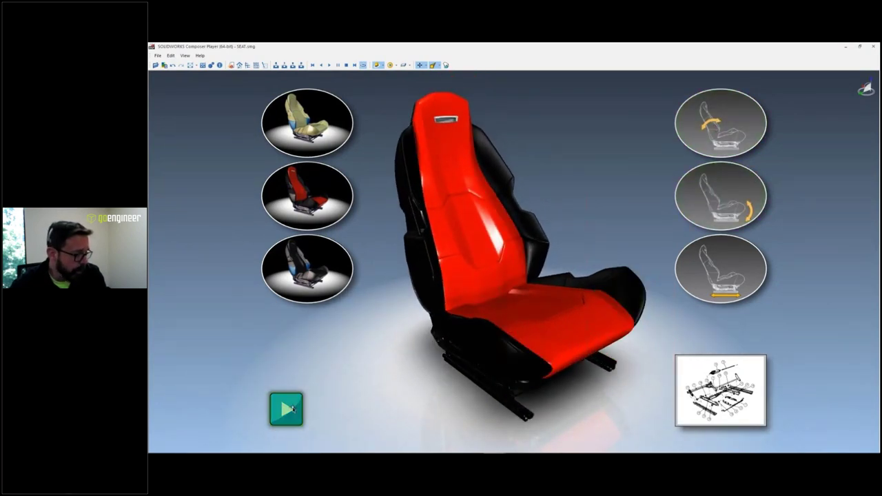
{"action": "left_click", "coordinate": [291, 410]}
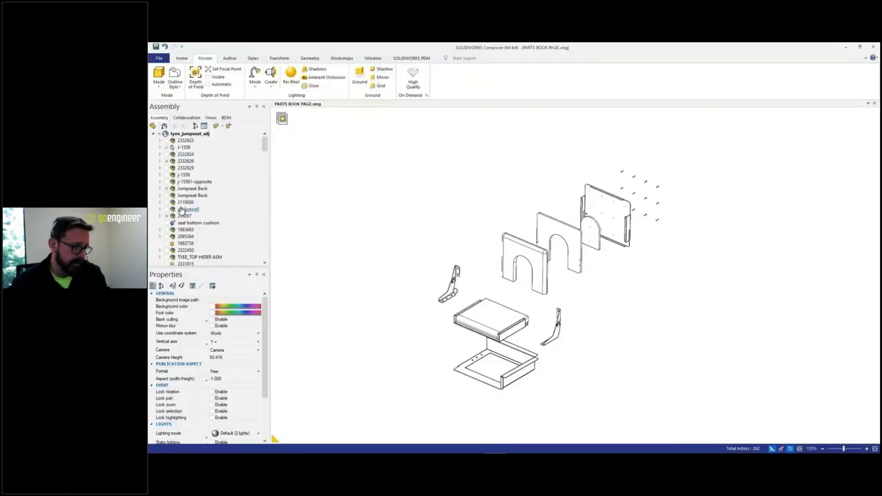
Show the empty BOM list and select a JUMPSEAT HINGE SET bracket on the exploded jumpseat
{"action": "left_click", "coordinate": [226, 118]}
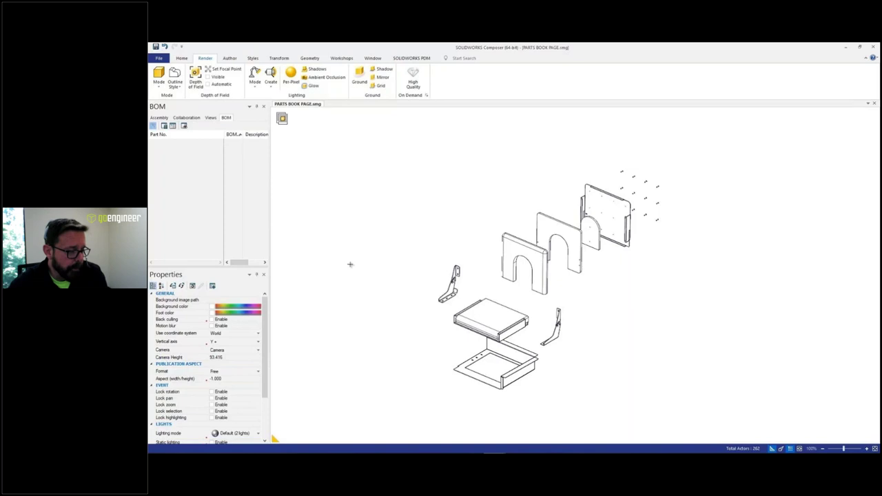
{"action": "left_click_drag", "start_coordinate": [390, 241], "coordinate": [397, 250]}
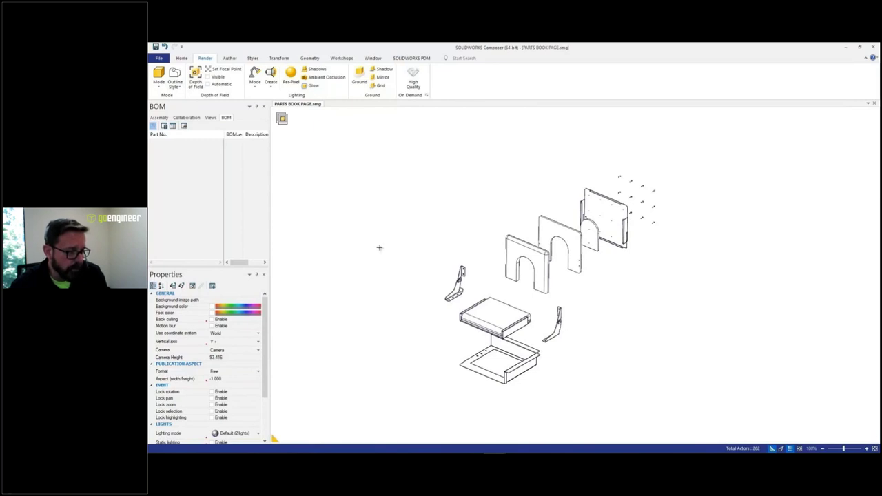
{"action": "scroll", "coordinate": [468, 260], "scroll_direction": "up", "scroll_amount": 3}
{"action": "left_click", "coordinate": [467, 260]}
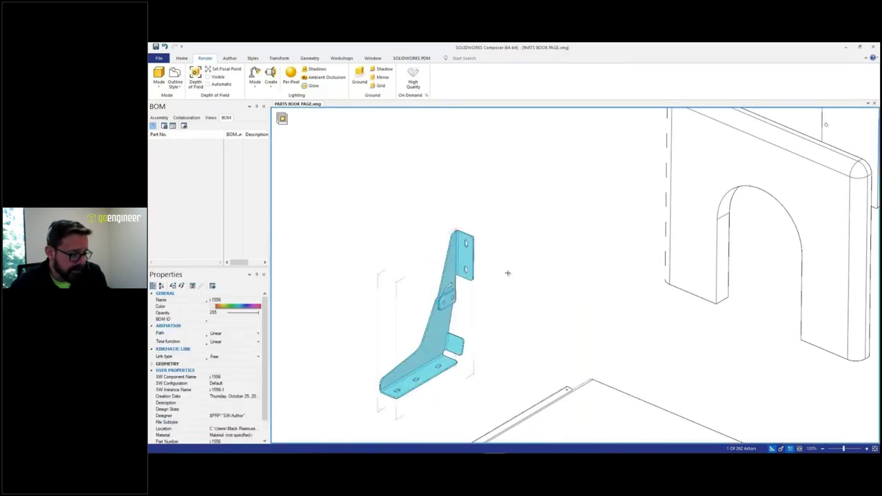
{"action": "scroll", "coordinate": [537, 297], "scroll_direction": "down", "scroll_amount": 3}
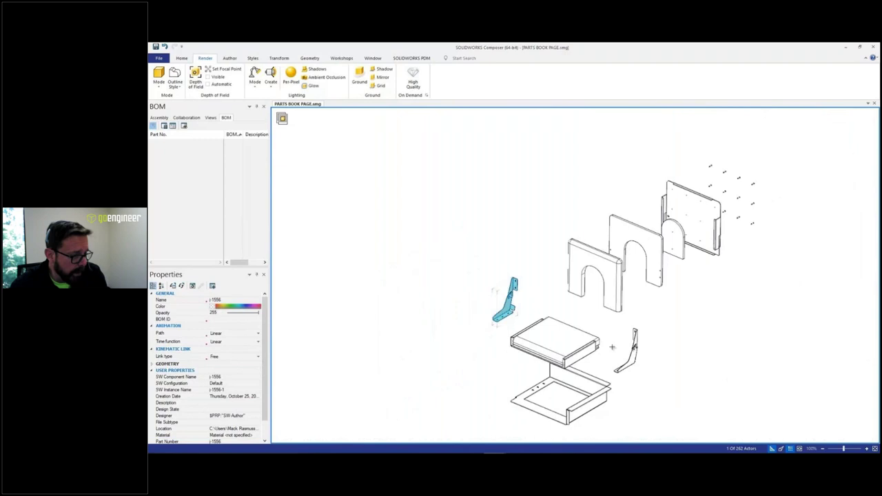
{"action": "scroll", "coordinate": [613, 348], "scroll_direction": "up", "scroll_amount": 2}
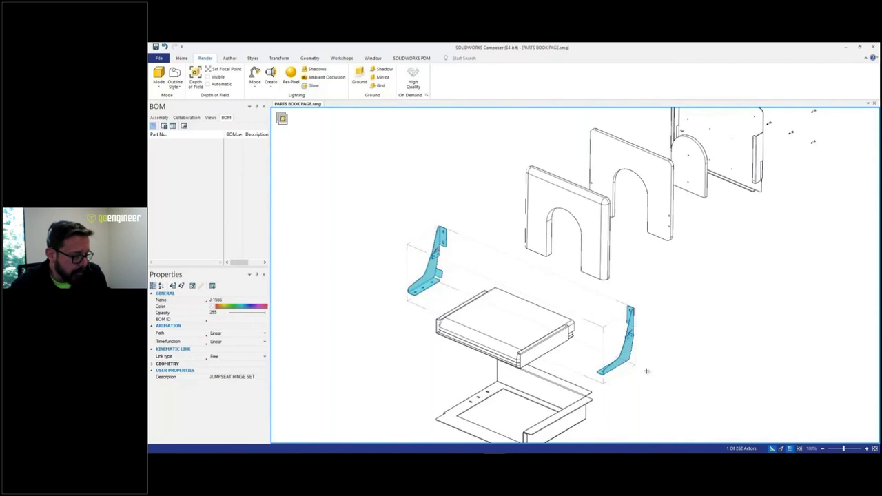
{"action": "scroll", "coordinate": [583, 298], "scroll_direction": "down", "scroll_amount": 3}
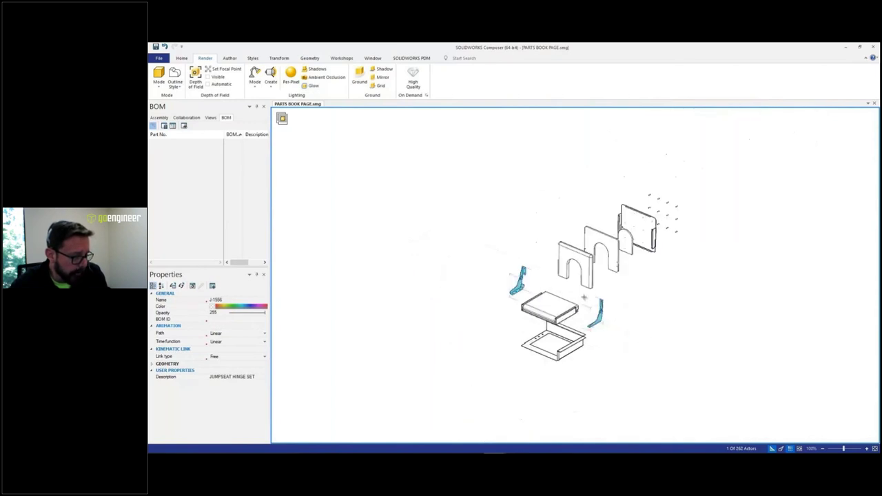
{"action": "scroll", "coordinate": [584, 298], "scroll_direction": "up", "scroll_amount": 2}
{"action": "right_click_drag", "start_coordinate": [622, 290], "coordinate": [604, 292]}
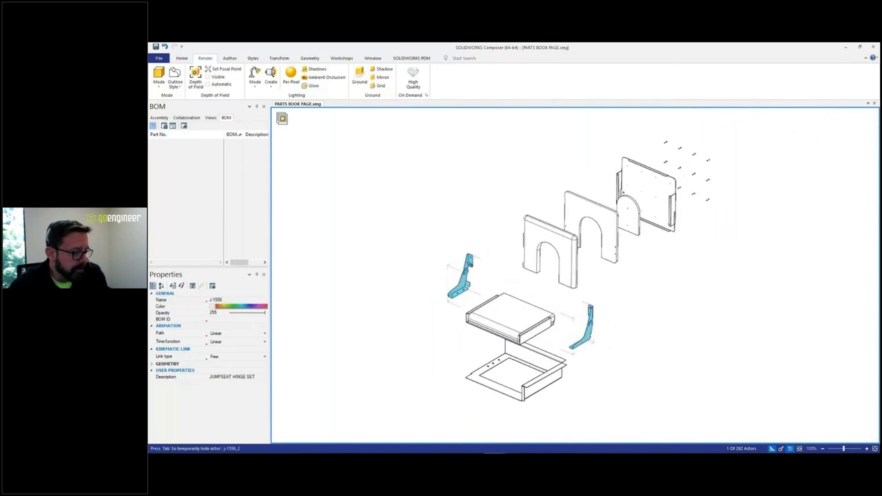
Open the BOM workshop and generate a BOM ID for the jumpseat hinge set
{"action": "left_click", "coordinate": [341, 58]}
{"action": "left_click", "coordinate": [282, 77]}
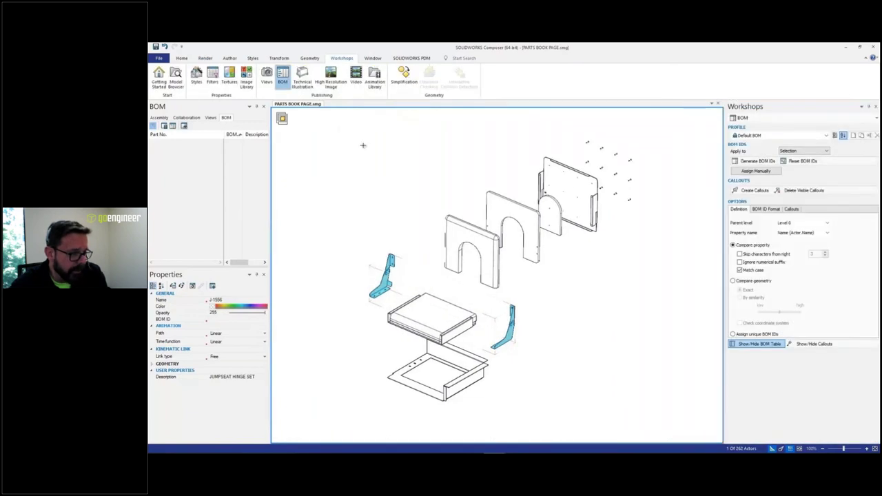
{"action": "left_click", "coordinate": [753, 161]}
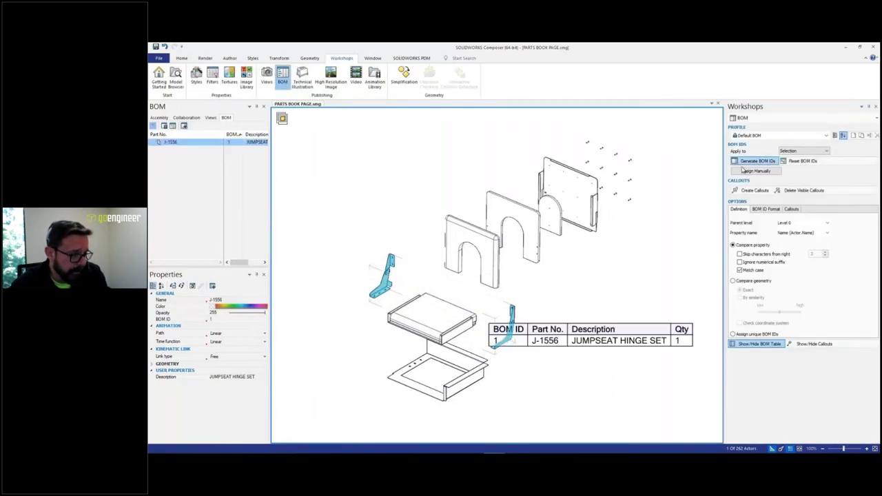
{"action": "left_click", "coordinate": [582, 270]}
Select the JUMPSEAT BOTTOM part and add it to the BOM as item 2
{"action": "scroll", "coordinate": [585, 265], "scroll_direction": "down", "scroll_amount": 2}
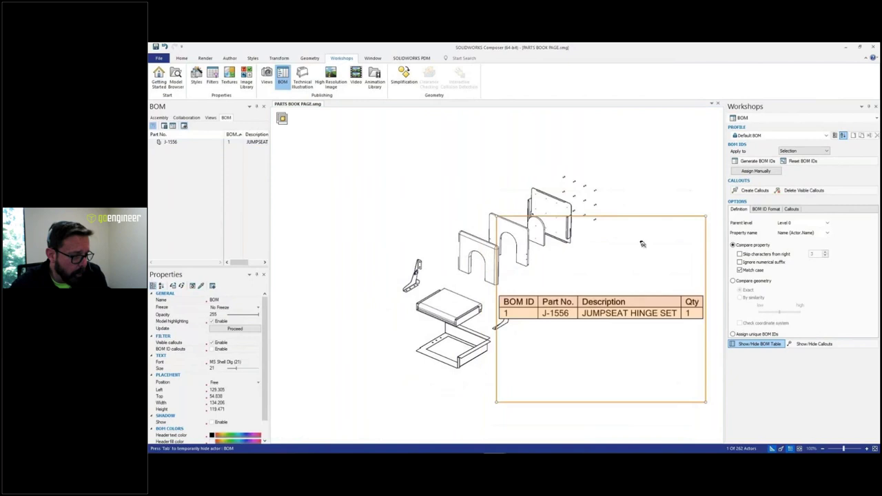
{"action": "left_click", "coordinate": [443, 269]}
{"action": "left_click", "coordinate": [422, 249]}
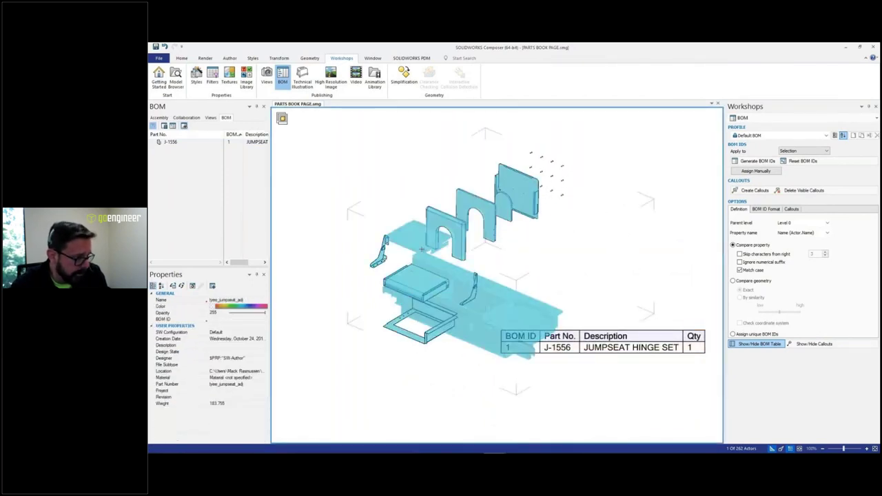
{"action": "left_click", "coordinate": [415, 281]}
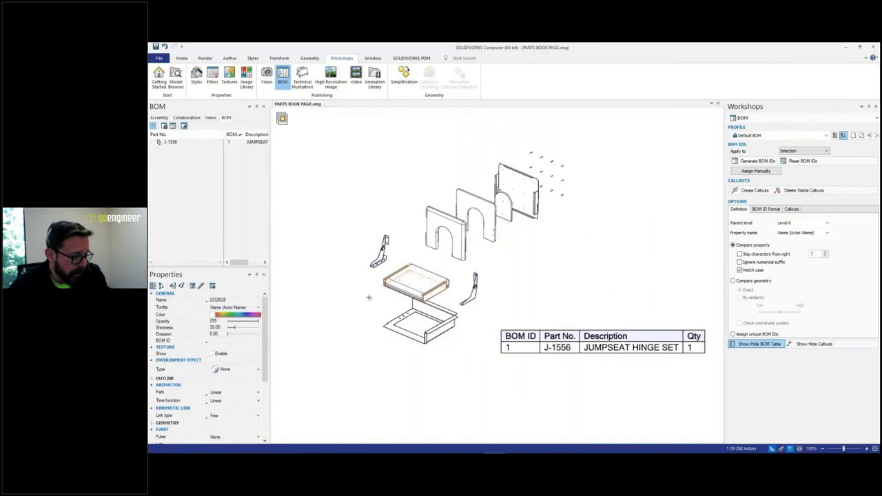
{"action": "left_click", "coordinate": [416, 281]}
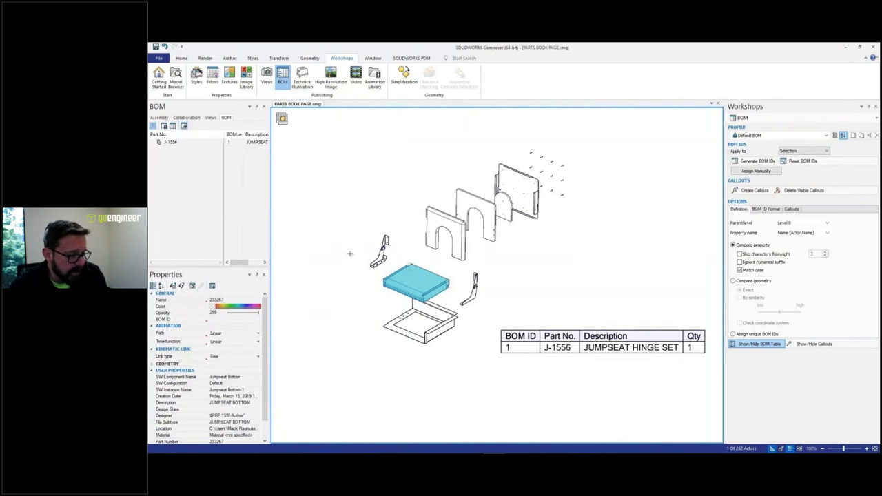
{"action": "left_click", "coordinate": [755, 170]}
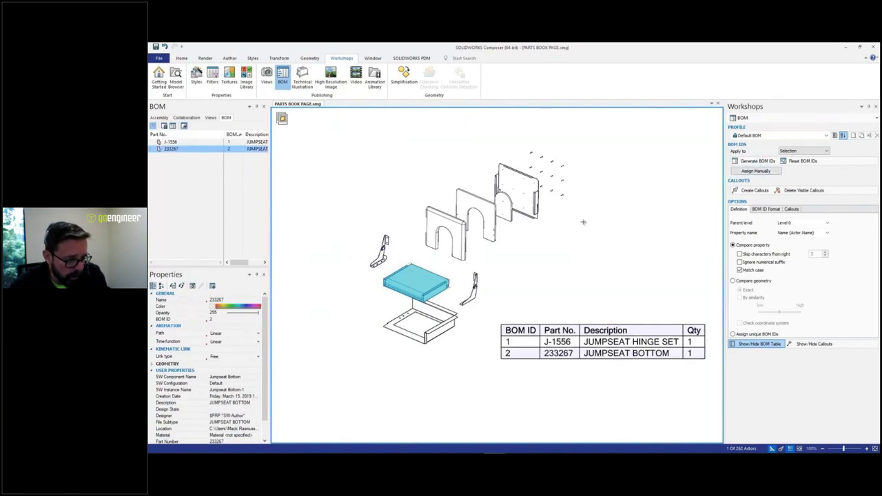
Generate BOM IDs for the remaining exploded parts and add numbered callouts 1–8
{"action": "left_click", "coordinate": [583, 222]}
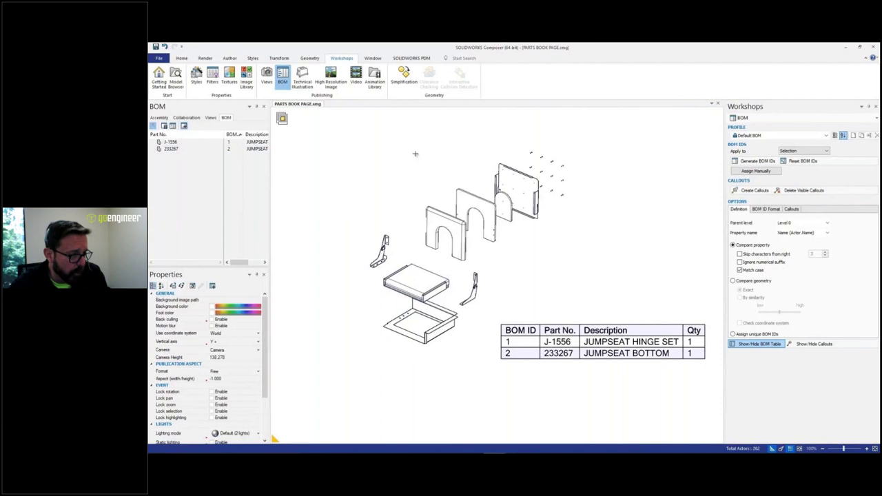
{"action": "left_click_drag", "start_coordinate": [416, 152], "coordinate": [582, 228]}
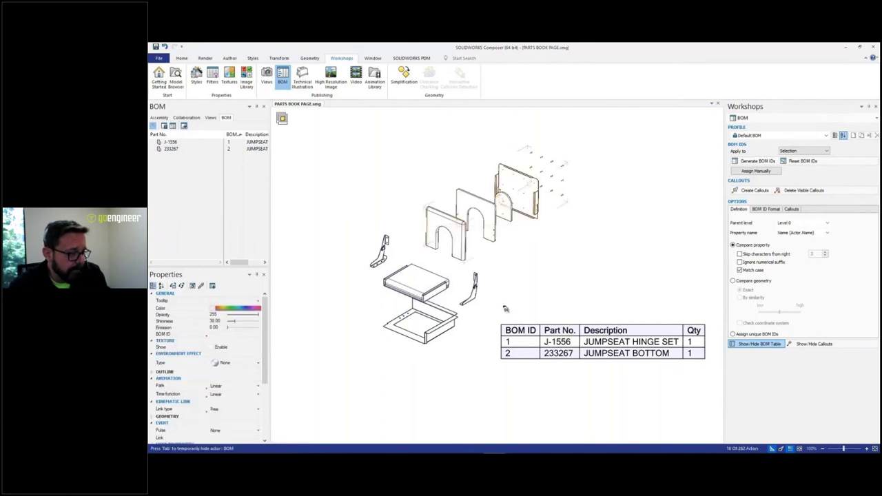
{"action": "left_click", "coordinate": [451, 331]}
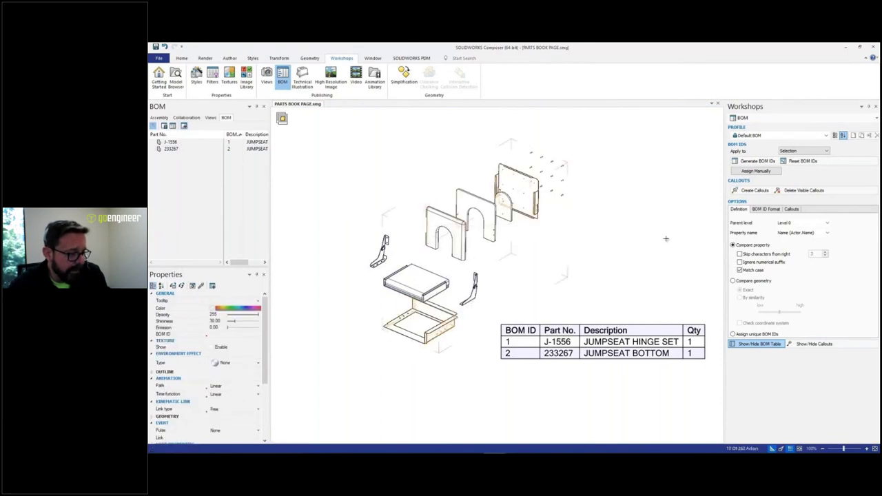
{"action": "left_click", "coordinate": [760, 161]}
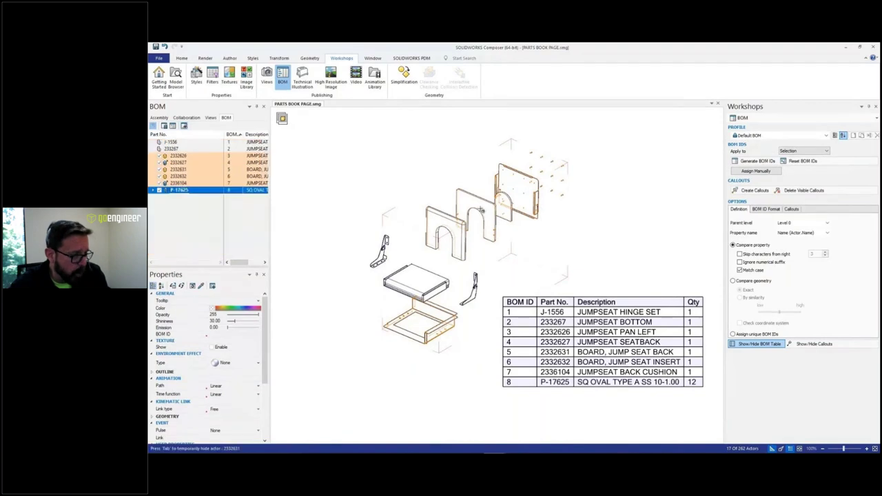
{"action": "left_click_drag", "start_coordinate": [189, 141], "coordinate": [190, 148]}
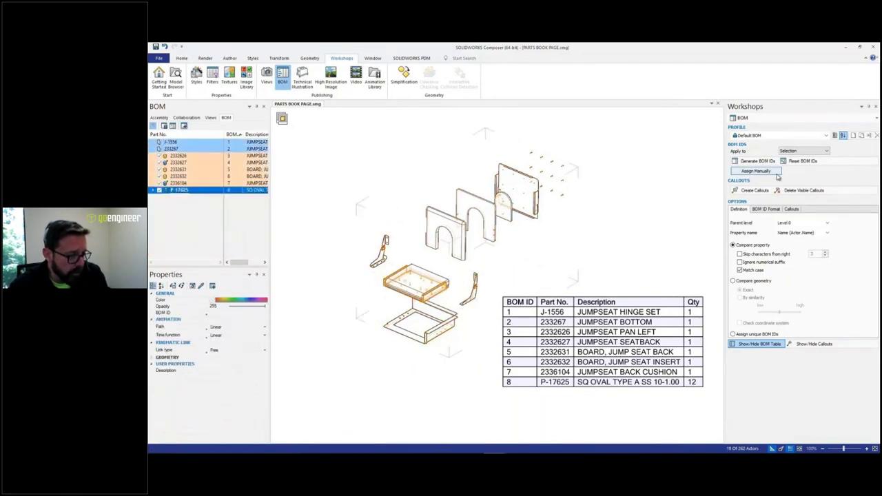
{"action": "left_click", "coordinate": [754, 191]}
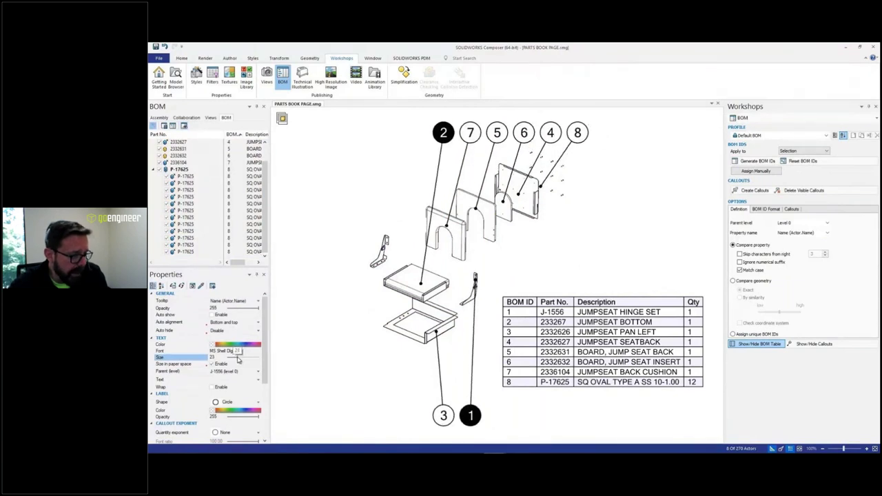
Set the callouts' Auto alignment to Top so all balloons line up in a row
{"action": "left_click", "coordinate": [235, 321]}
{"action": "left_click", "coordinate": [230, 370]}
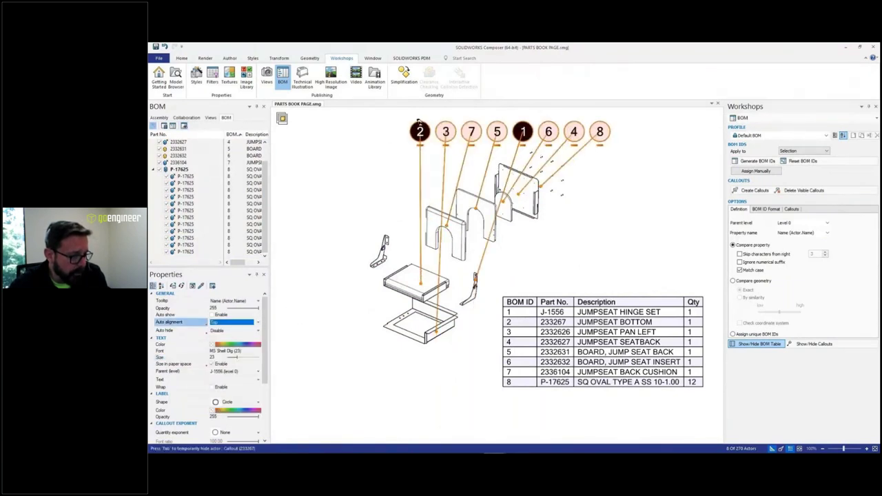
{"action": "left_click", "coordinate": [357, 177]}
Drag balloons 2, 3, 7, 5, 1, 6, 4 and 8 beside their exploded parts
{"action": "left_click_drag", "start_coordinate": [388, 151], "coordinate": [338, 353]}
{"action": "left_click_drag", "start_coordinate": [435, 332], "coordinate": [389, 324]}
{"action": "left_click_drag", "start_coordinate": [330, 294], "coordinate": [337, 298]}
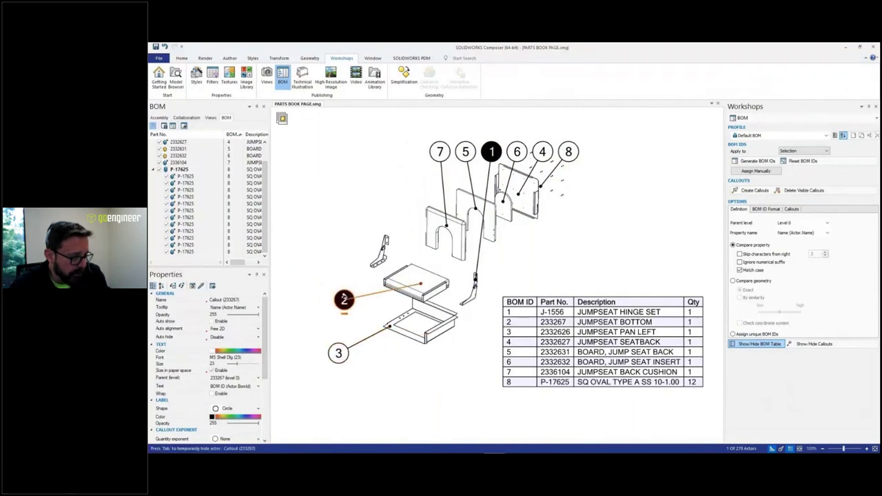
{"action": "mouse_move", "coordinate": [440, 151]}
{"action": "left_mouse_down"}
{"action": "mouse_move", "coordinate": [393, 157]}
{"action": "mouse_move", "coordinate": [441, 150]}
{"action": "left_mouse_up"}
{"action": "left_click_drag", "start_coordinate": [491, 151], "coordinate": [526, 256]}
{"action": "left_click_drag", "start_coordinate": [517, 152], "coordinate": [511, 126]}
{"action": "left_click_drag", "start_coordinate": [568, 152], "coordinate": [590, 149]}
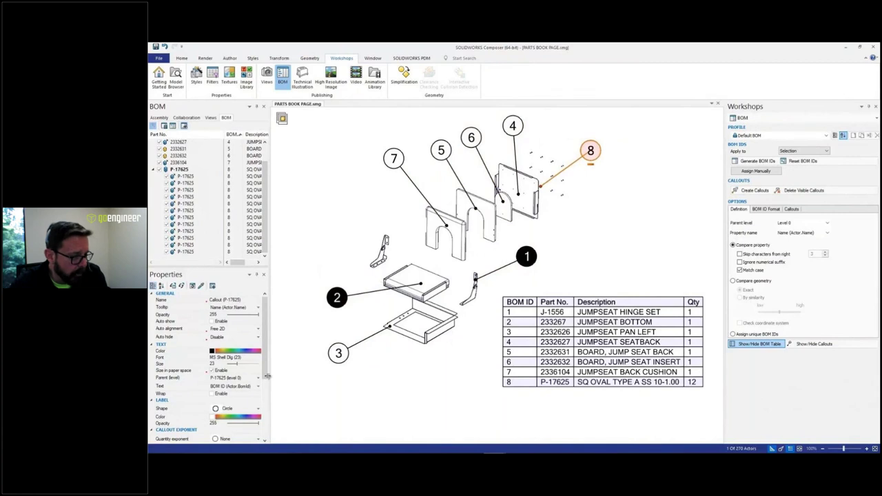
{"action": "left_click_drag", "start_coordinate": [269, 377], "coordinate": [269, 411]}
Set callout 8's Quantity exponent to Top-right to show x12
{"action": "left_click", "coordinate": [237, 374]}
{"action": "left_click", "coordinate": [234, 394]}
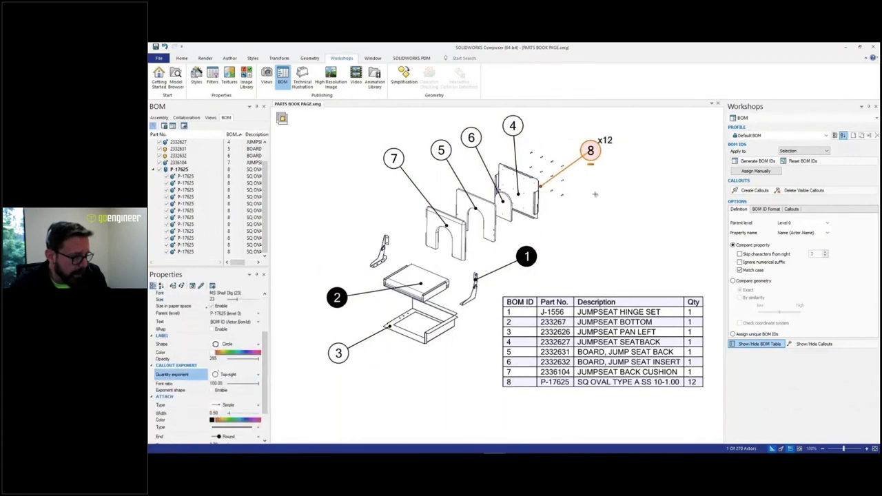
{"action": "left_click", "coordinate": [596, 231]}
Create a new view named BOM in the Views list
{"action": "left_click", "coordinate": [210, 117]}
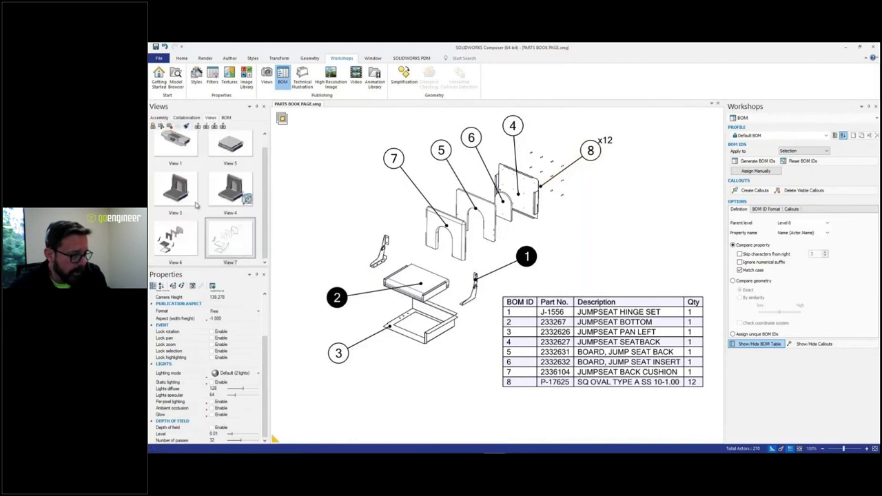
{"action": "left_click", "coordinate": [153, 126]}
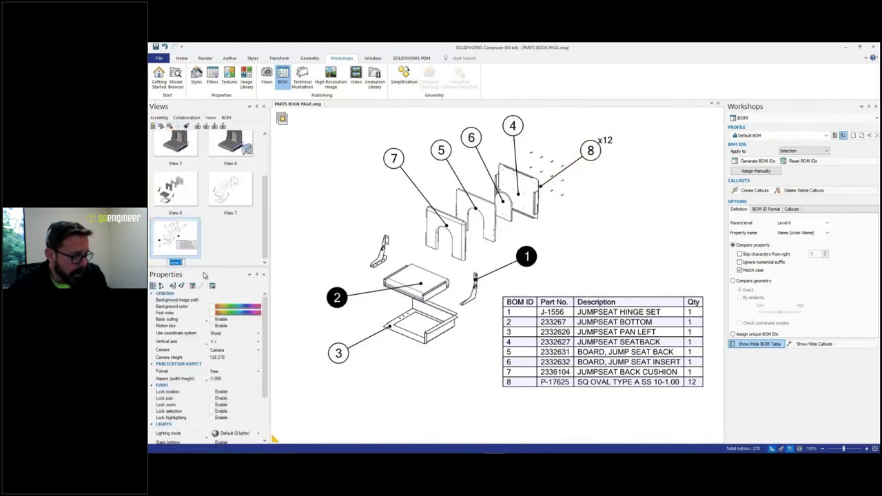
{"action": "type", "text": "BOM"}
{"action": "key", "text": "Return"}
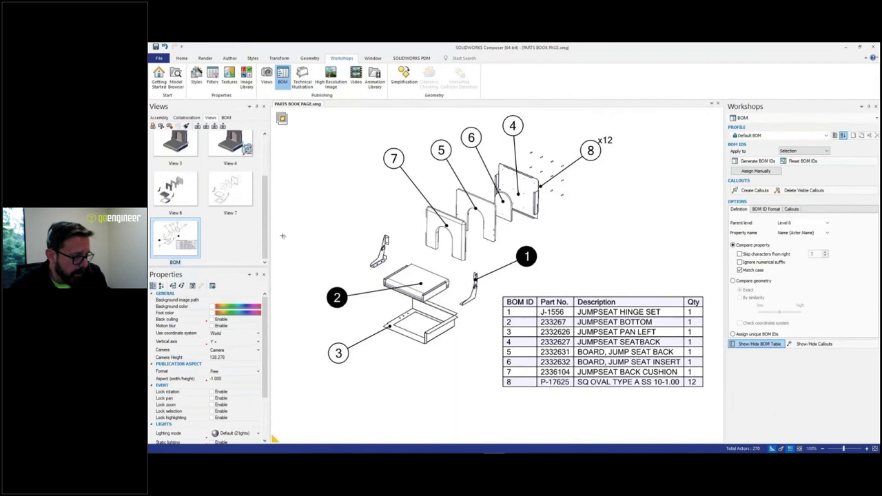
Export PARTS BOOK PAGE.svg from Technical Illustration, overwrite the old file, and minimise Composer
{"action": "left_click", "coordinate": [799, 117]}
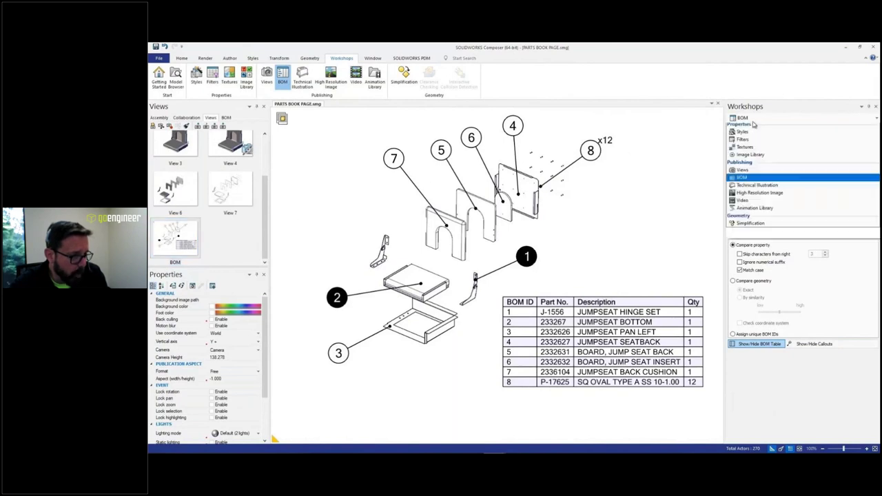
{"action": "left_click", "coordinate": [757, 202]}
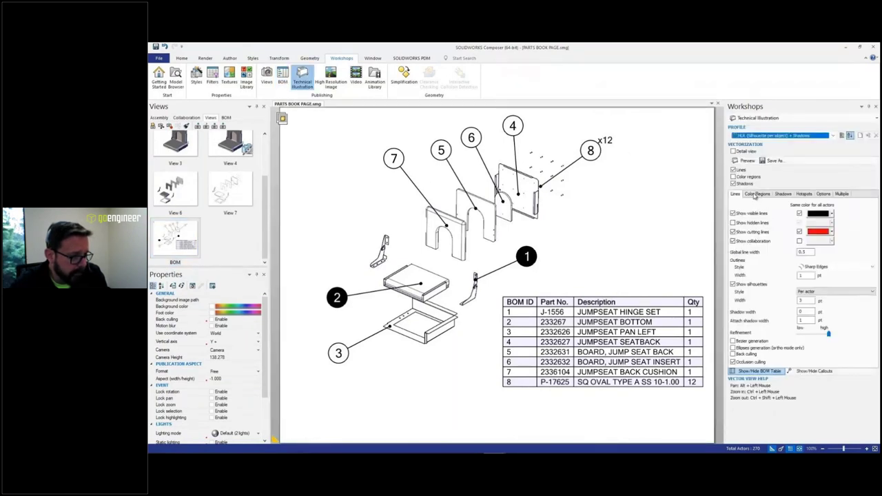
{"action": "left_click", "coordinate": [773, 160]}
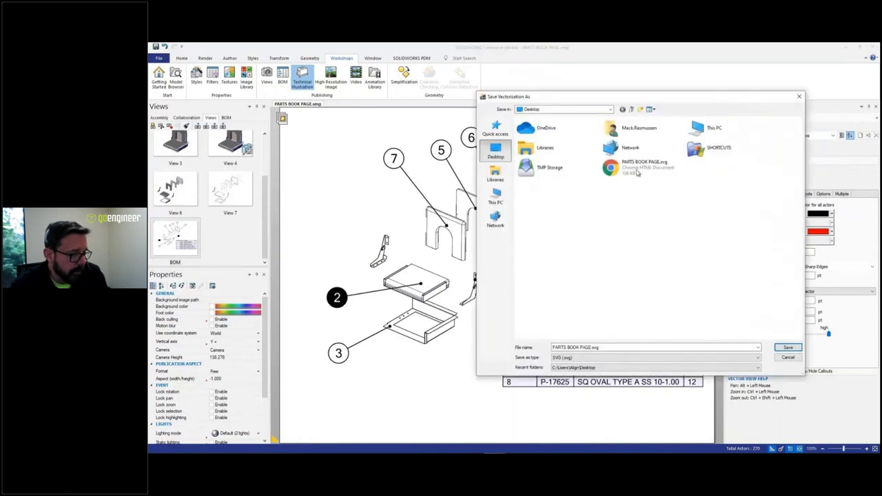
{"action": "left_click", "coordinate": [788, 347]}
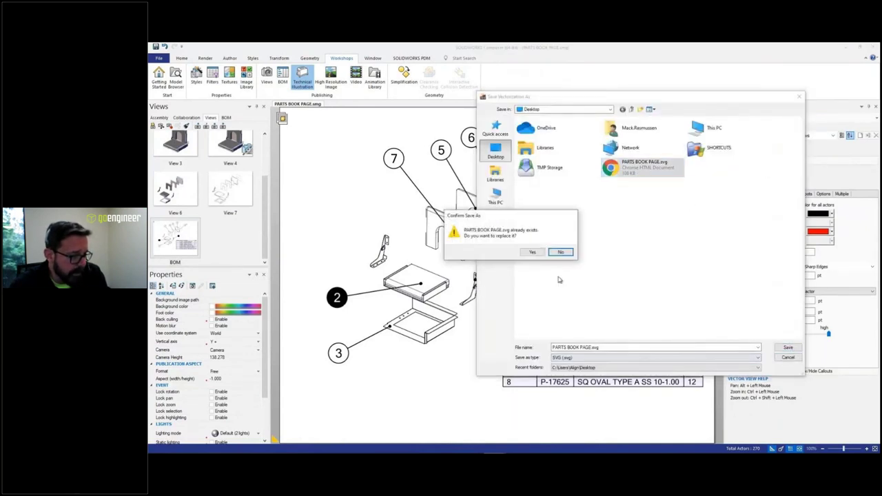
{"action": "left_click", "coordinate": [536, 256]}
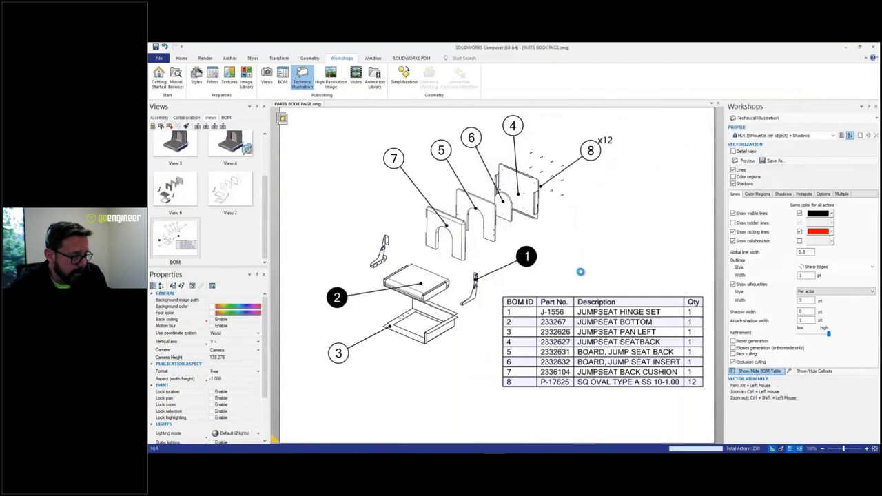
{"action": "left_click", "coordinate": [846, 46]}
Check the PARTS BOOK PAGE.svg desktop icon's Properties for its Opens with app, then close them
{"action": "left_click_drag", "start_coordinate": [385, 174], "coordinate": [394, 172]}
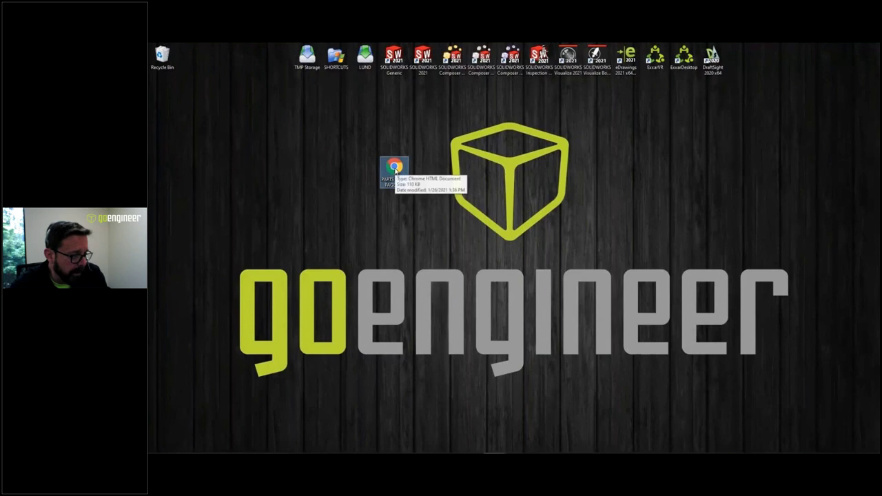
{"action": "right_click", "coordinate": [395, 170]}
{"action": "left_click", "coordinate": [418, 329]}
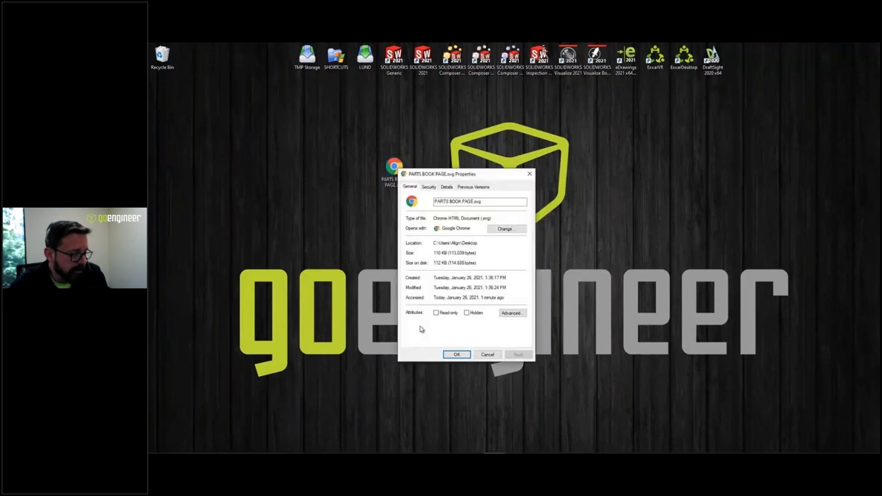
{"action": "left_click", "coordinate": [456, 354]}
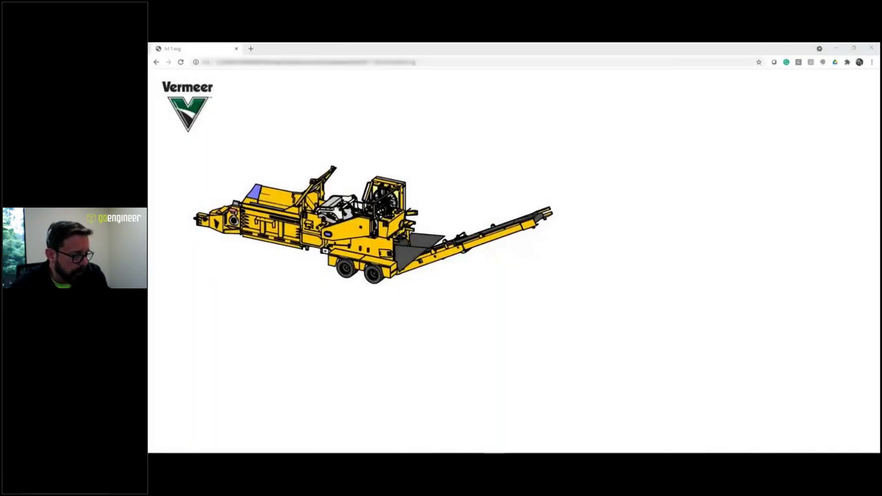
Drill into the Vermeer lvl 2, lvl 3 and lvl 4 parts pages, then return home
{"action": "left_click", "coordinate": [852, 48]}
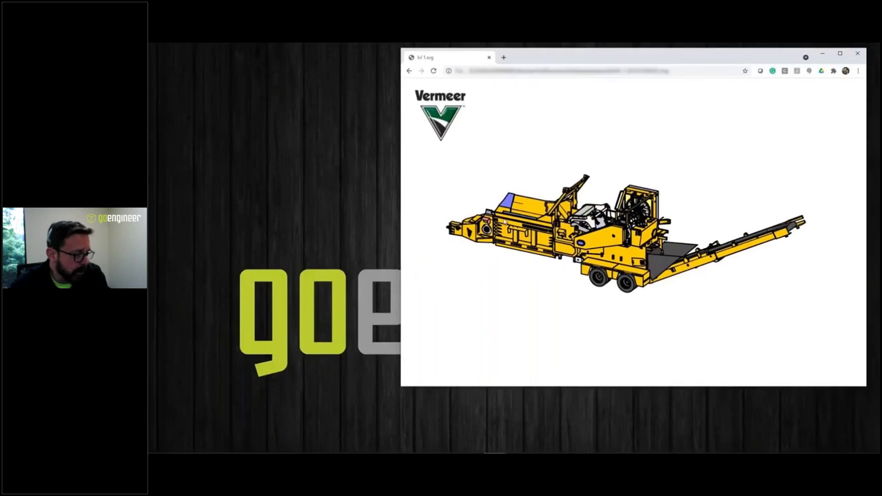
{"action": "left_click", "coordinate": [471, 233]}
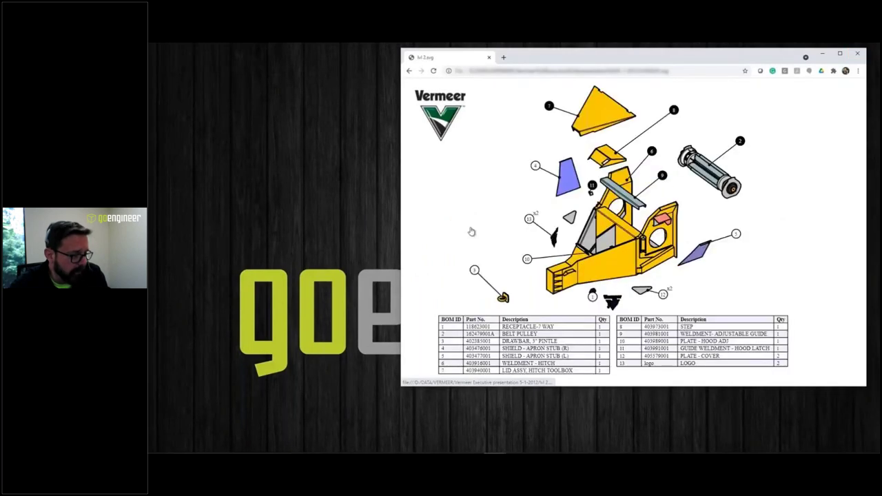
{"action": "left_click", "coordinate": [619, 263]}
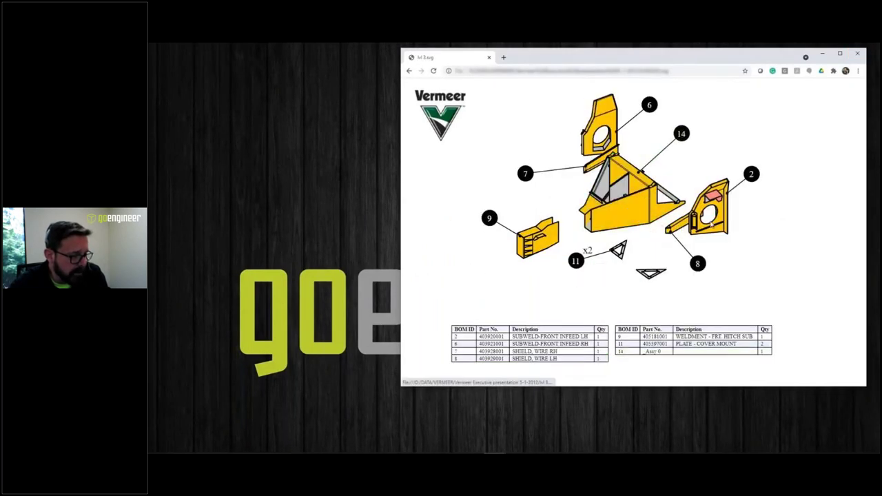
{"action": "left_click", "coordinate": [534, 238]}
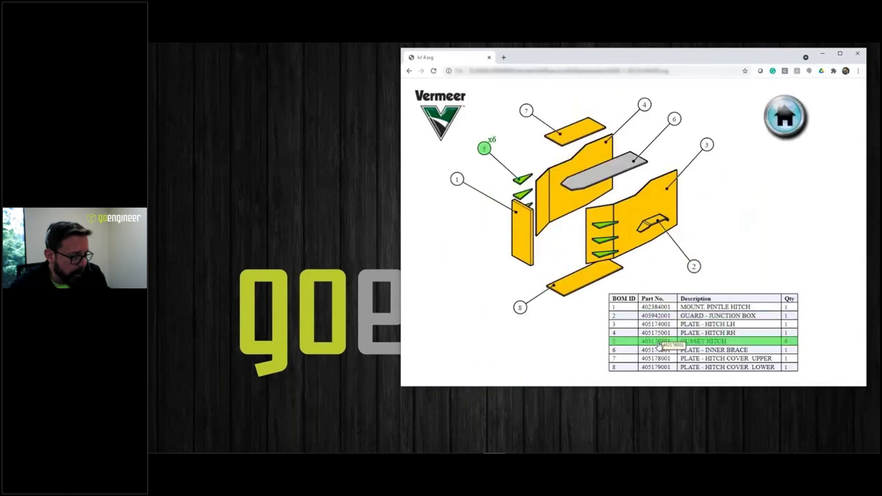
{"action": "left_click", "coordinate": [784, 128]}
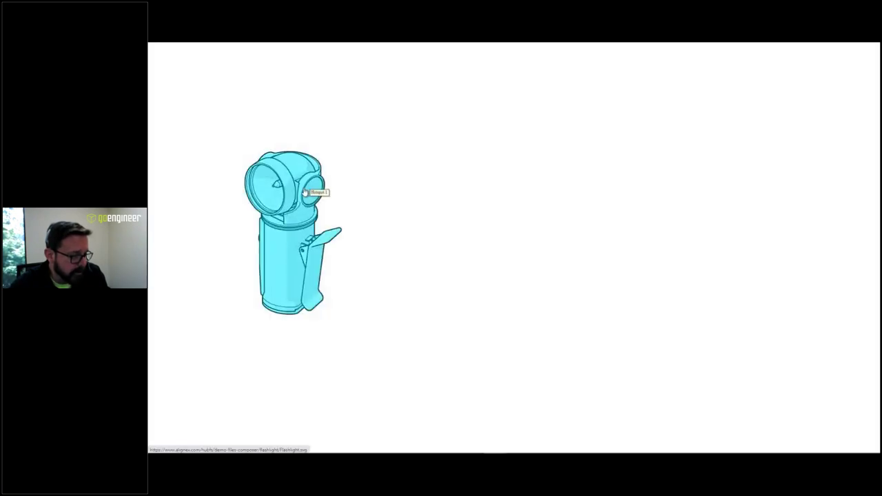
Open the flashlight swivel's exploded view and parts list, then return to the lamp head view
{"action": "left_click", "coordinate": [312, 189]}
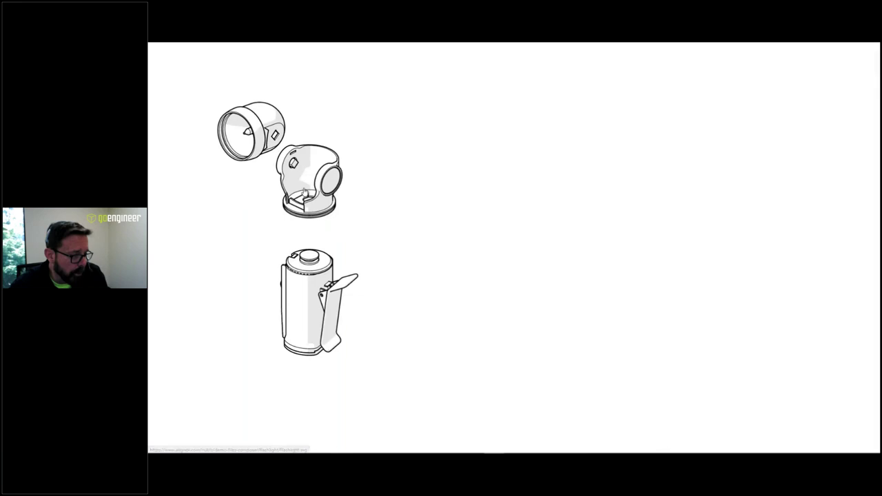
{"action": "left_click", "coordinate": [307, 180]}
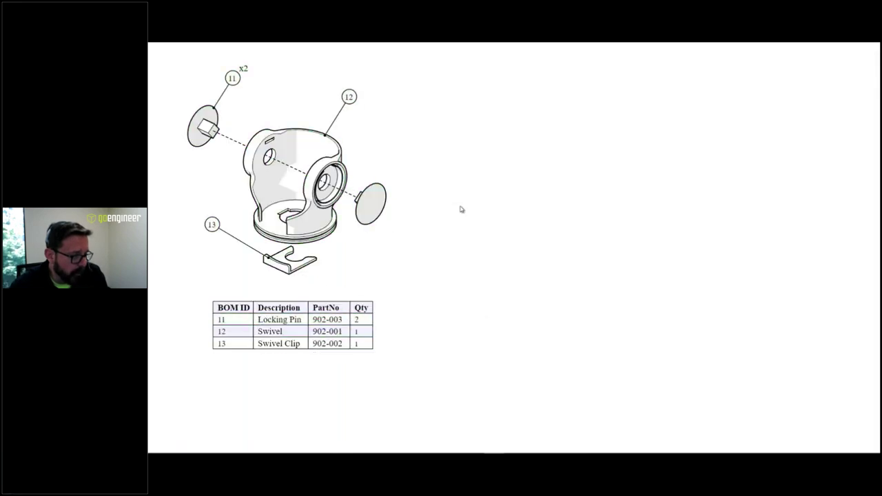
{"action": "left_click", "coordinate": [421, 194]}
Visit the lamp head and battery holder exploded views, going Back to the assembled lamp
{"action": "left_click", "coordinate": [275, 129]}
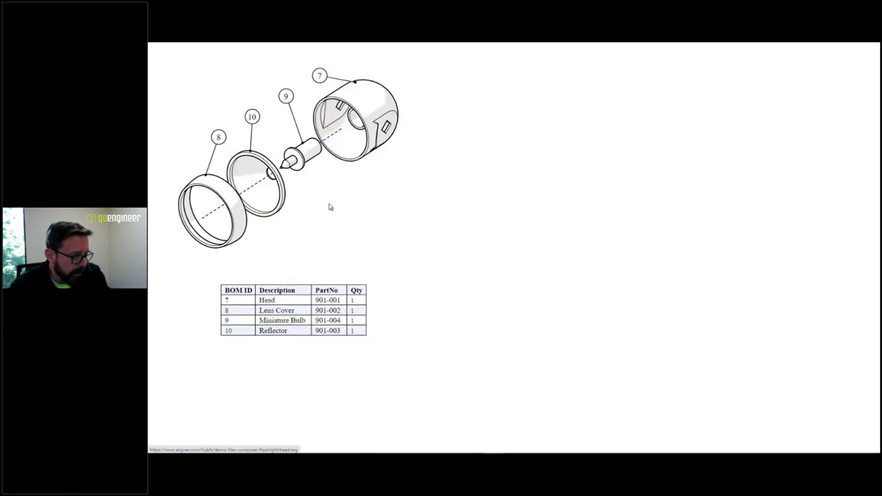
{"action": "right_click", "coordinate": [437, 173]}
{"action": "left_click", "coordinate": [455, 192]}
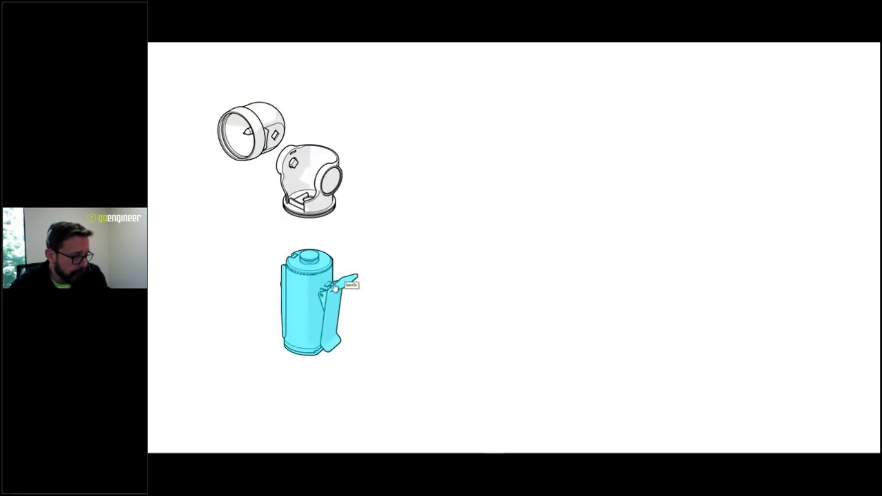
{"action": "left_click", "coordinate": [319, 291]}
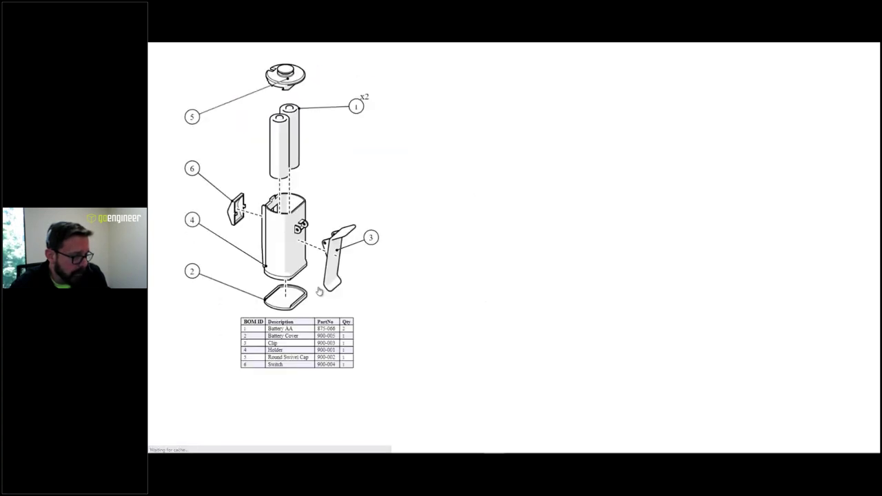
{"action": "right_click", "coordinate": [395, 179]}
{"action": "left_click", "coordinate": [405, 194]}
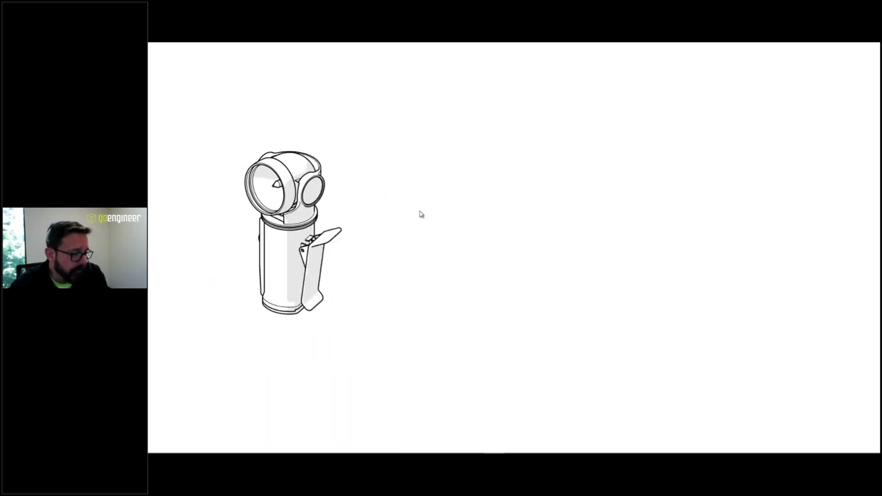